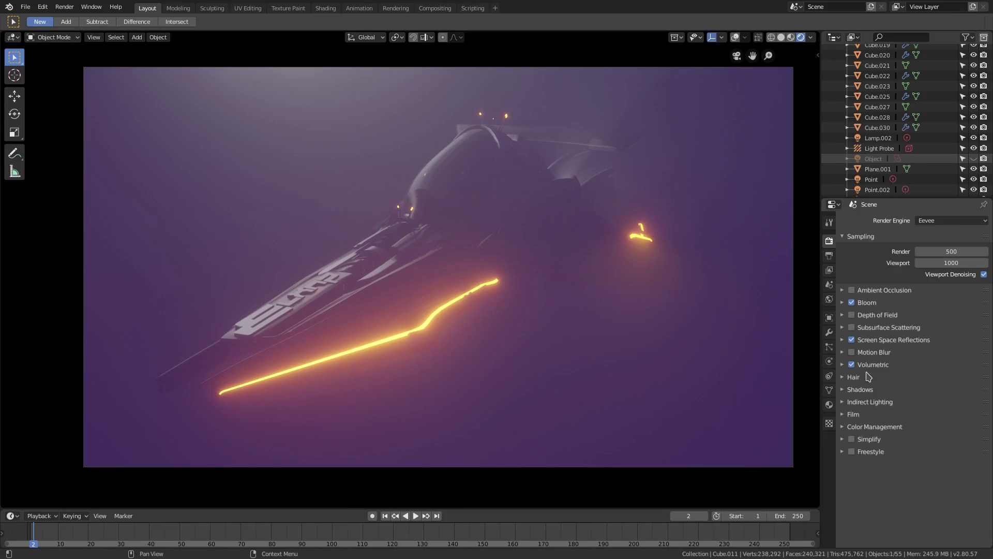
# - Toggle Eevee Volumetrics off and on to compare the render with and without fog
pyautogui.click(852, 366)
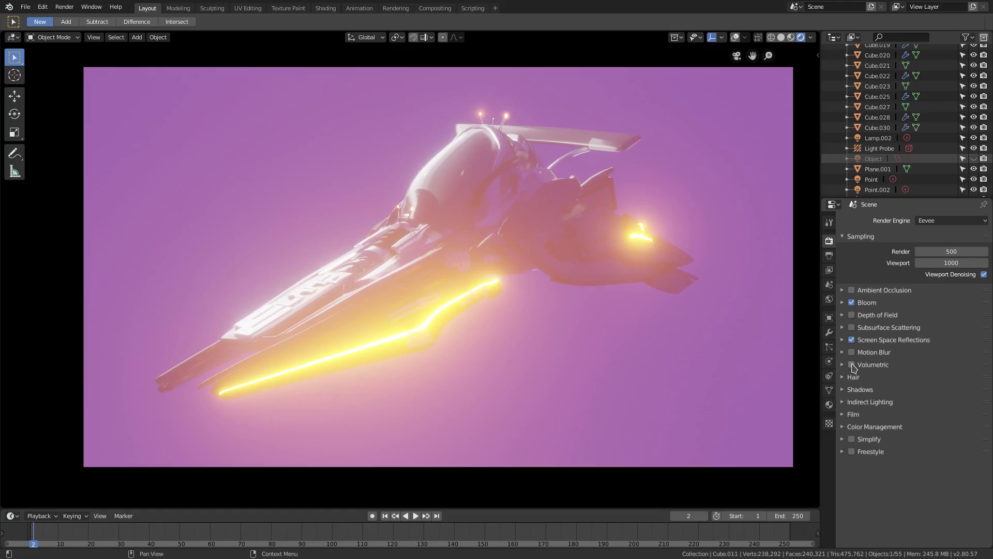
pyautogui.click(852, 365)
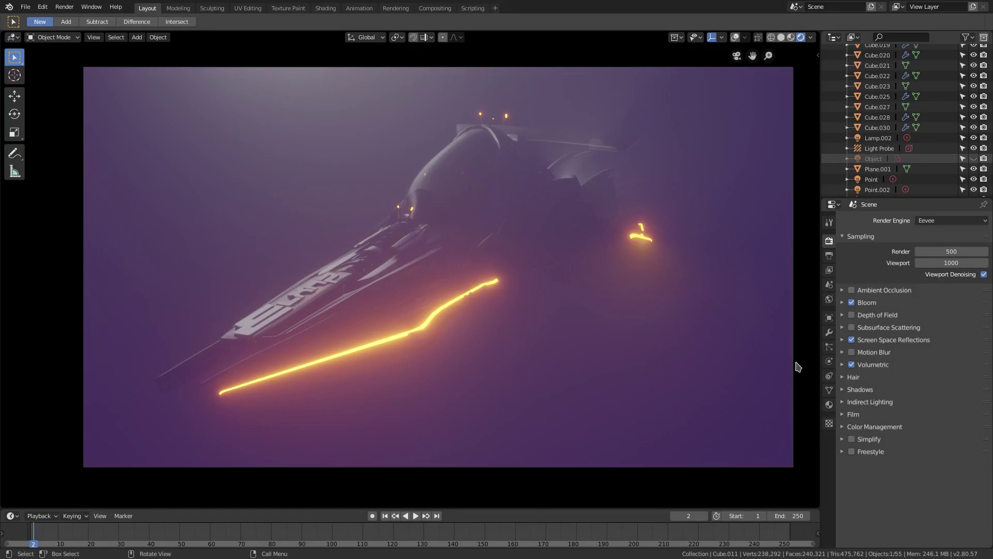
pyautogui.click(852, 364)
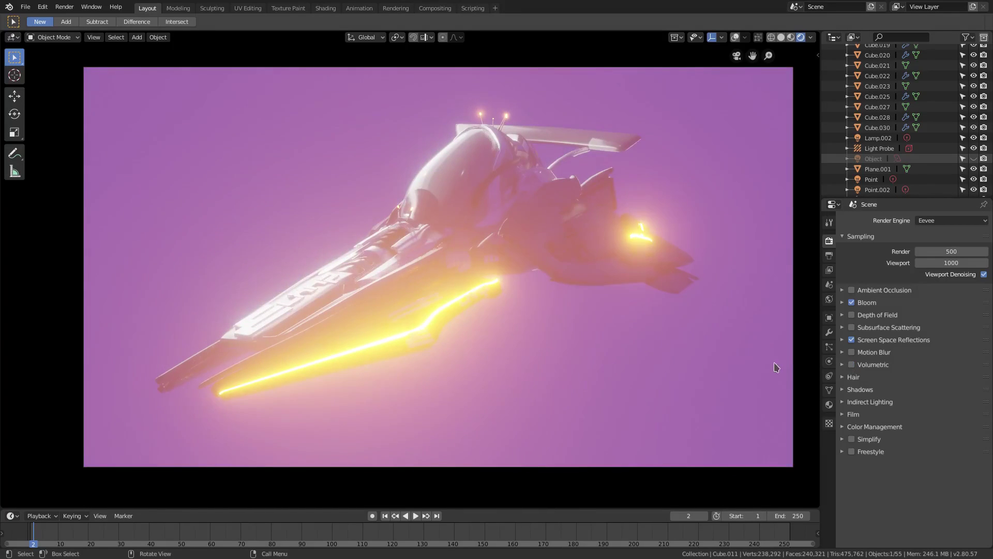
pyautogui.scroll(-5, 663, 392)
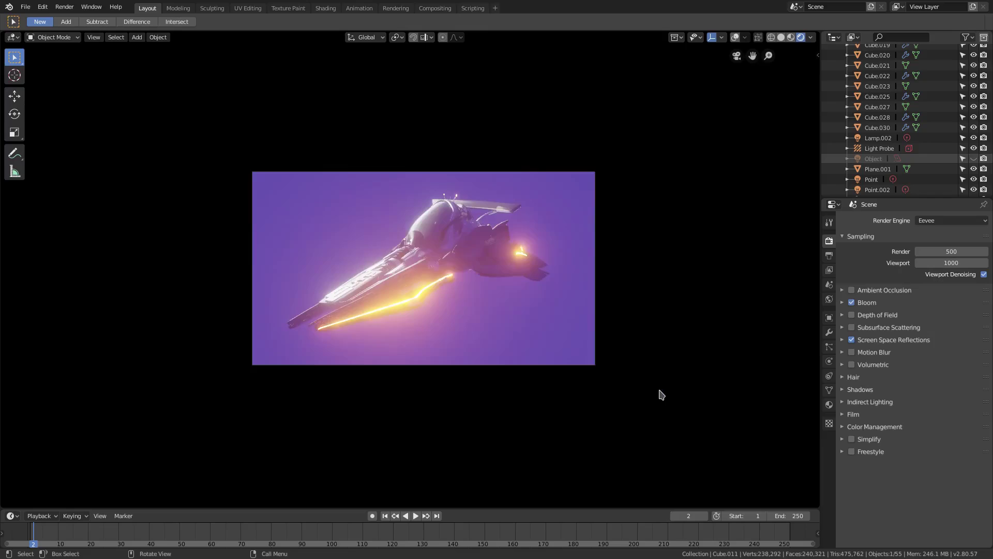
pyautogui.scroll(-2, 660, 395)
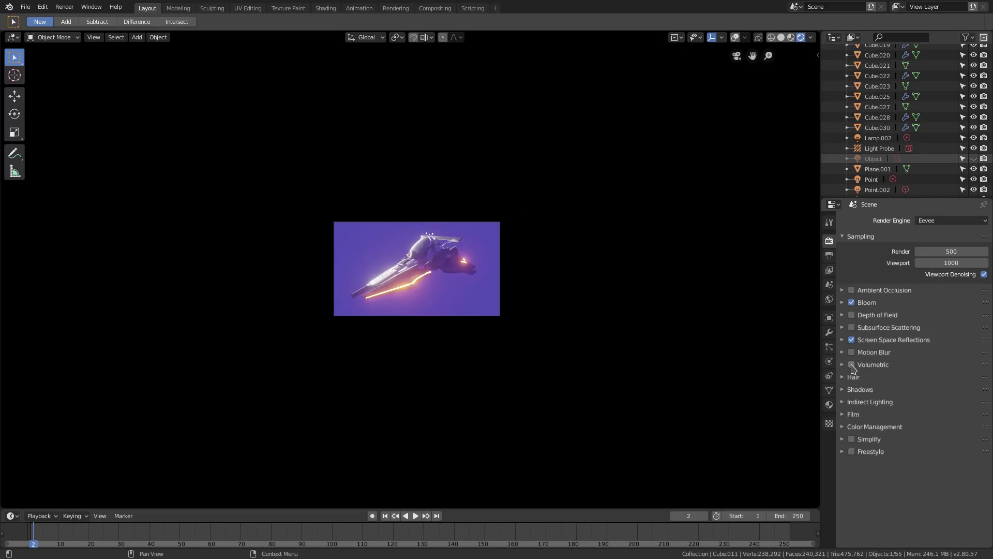
pyautogui.click(852, 364)
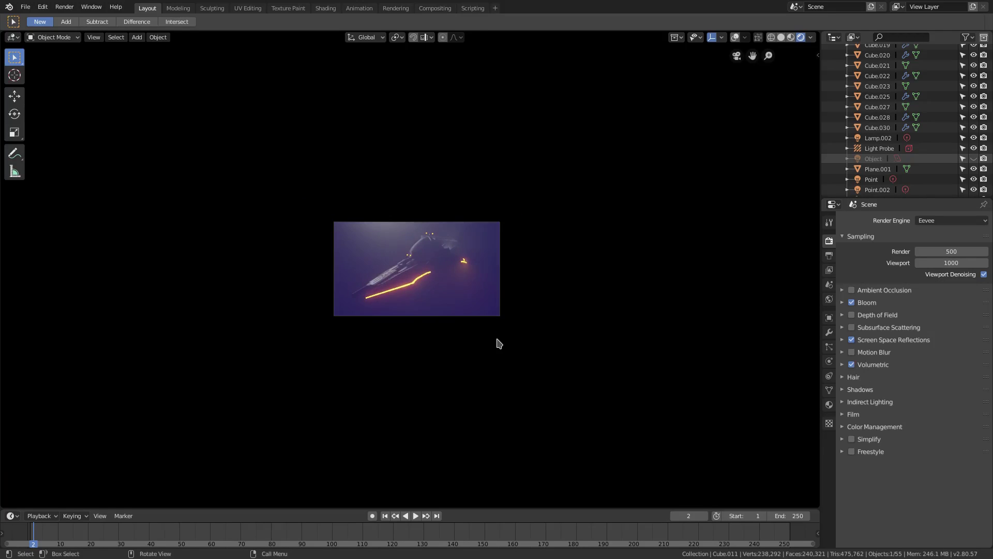
pyautogui.scroll(4, 489, 331)
pyautogui.scroll(3, 486, 330)
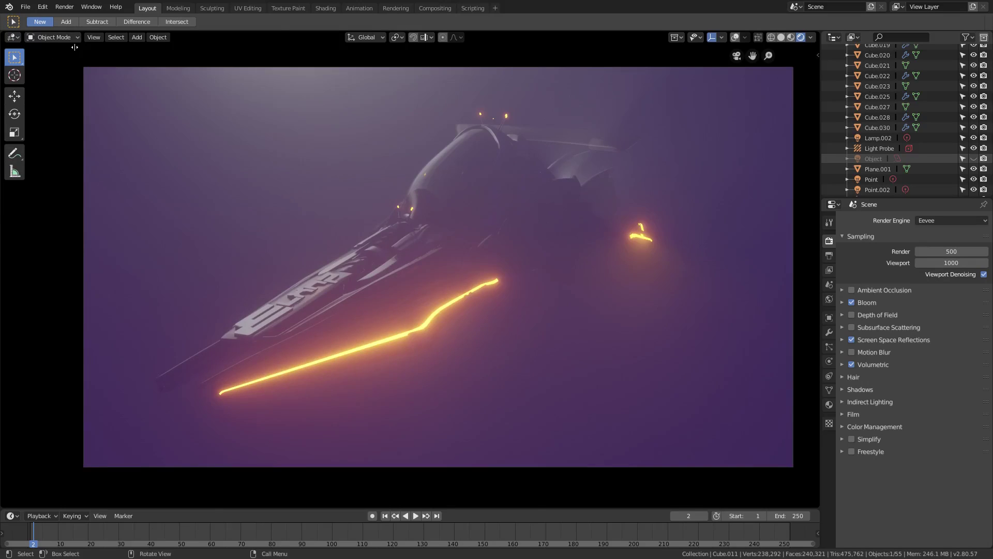
# - Split off a left World Shader Editor and unplug the Mix Shader from World Output Volume
pyautogui.moveTo(75, 47); pyautogui.dragTo(461, 42)
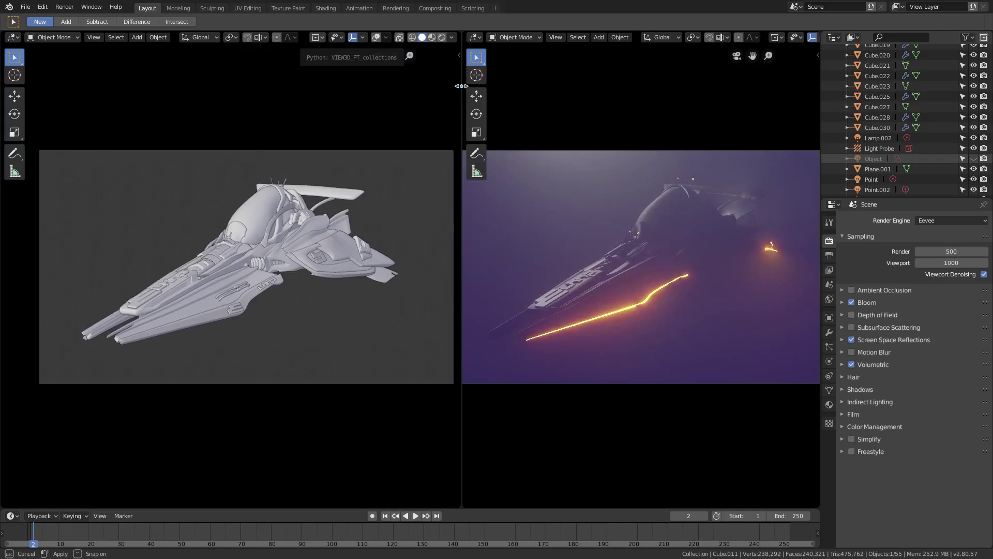
pyautogui.click(13, 37)
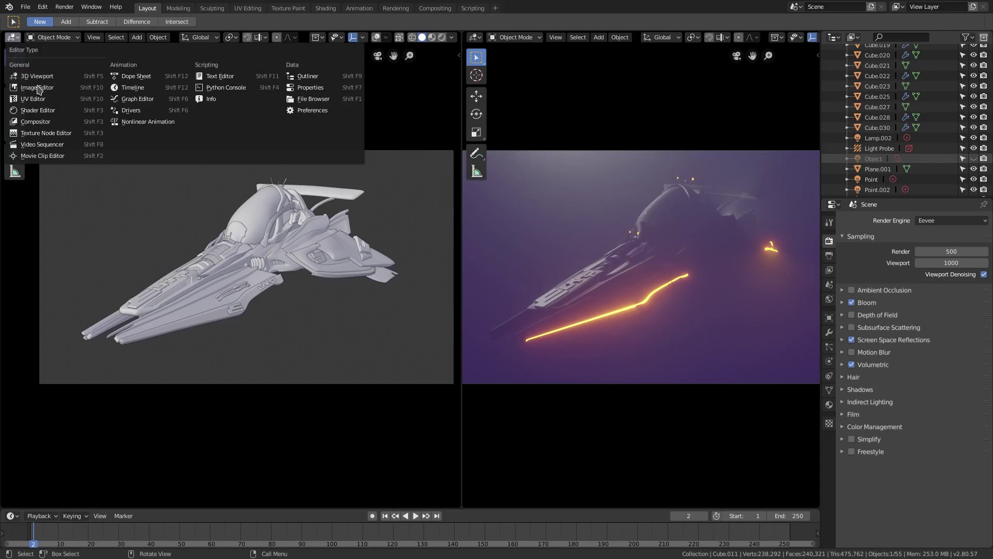
pyautogui.click(38, 110)
pyautogui.scroll(1, 281, 350)
pyautogui.press('n')
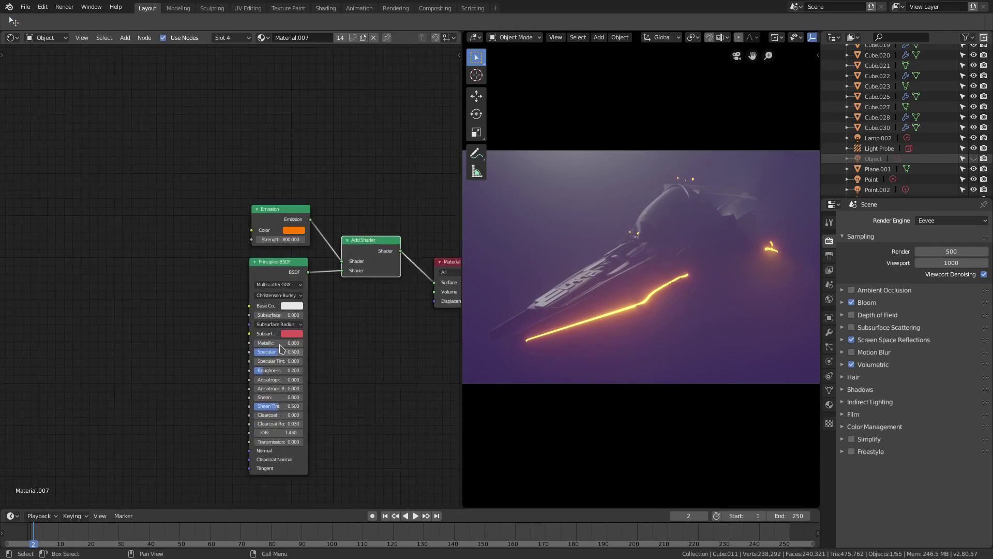
pyautogui.press('Home')
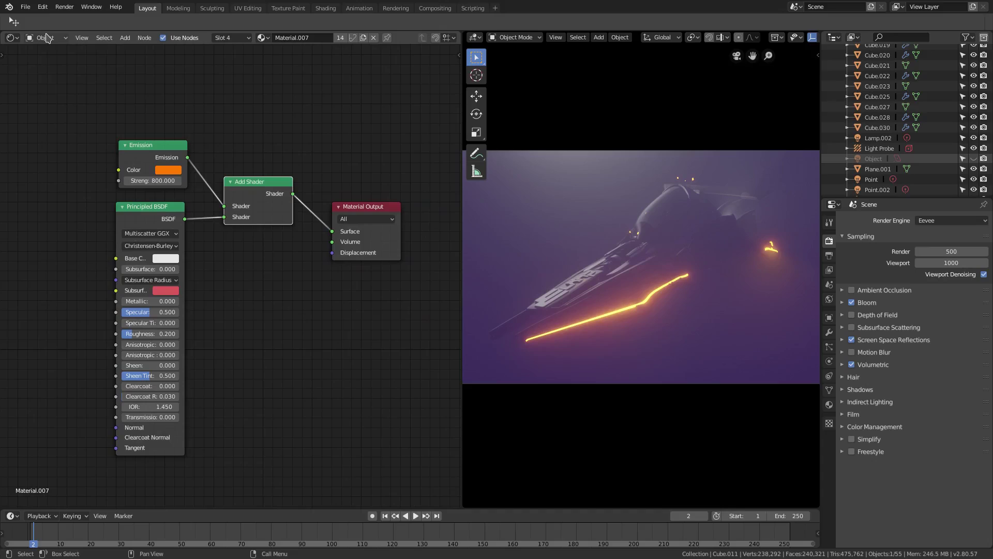
pyautogui.click(47, 38)
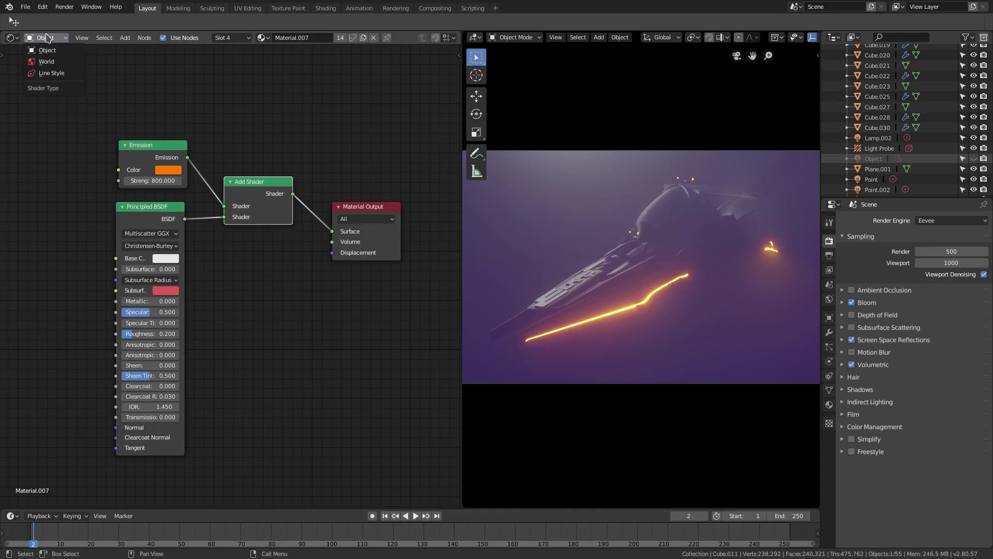
pyautogui.click(46, 61)
pyautogui.press('Home')
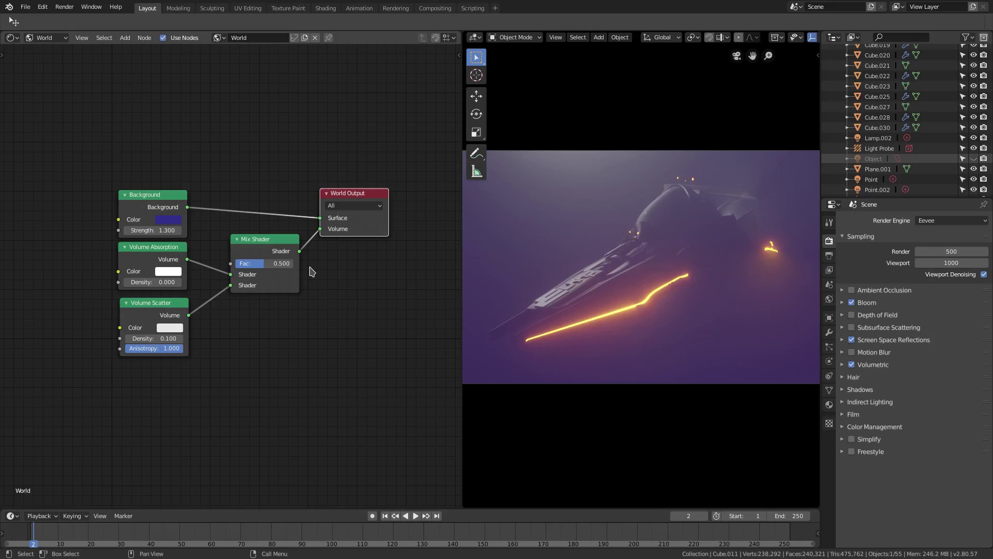
pyautogui.scroll(1, 243, 351)
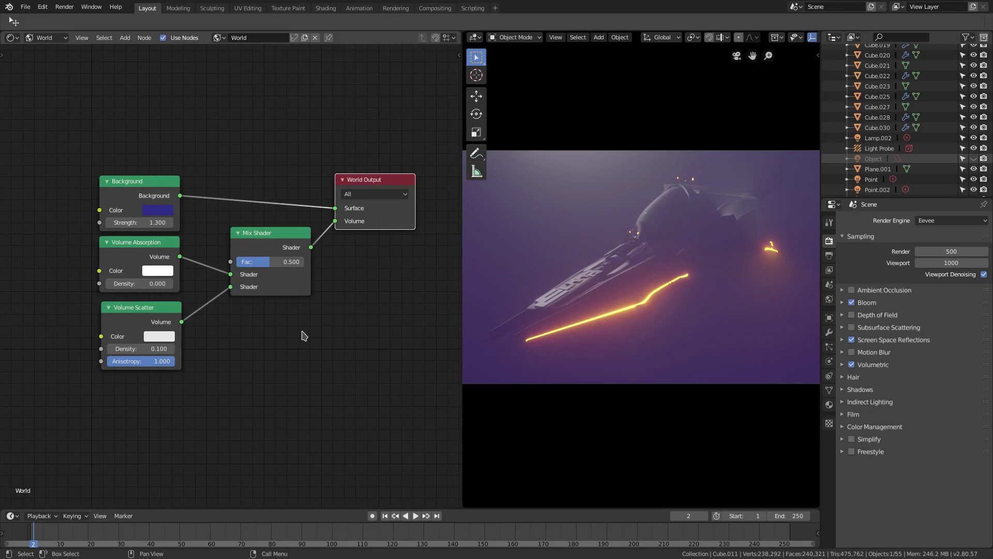
pyautogui.moveTo(336, 221); pyautogui.dragTo(351, 381)
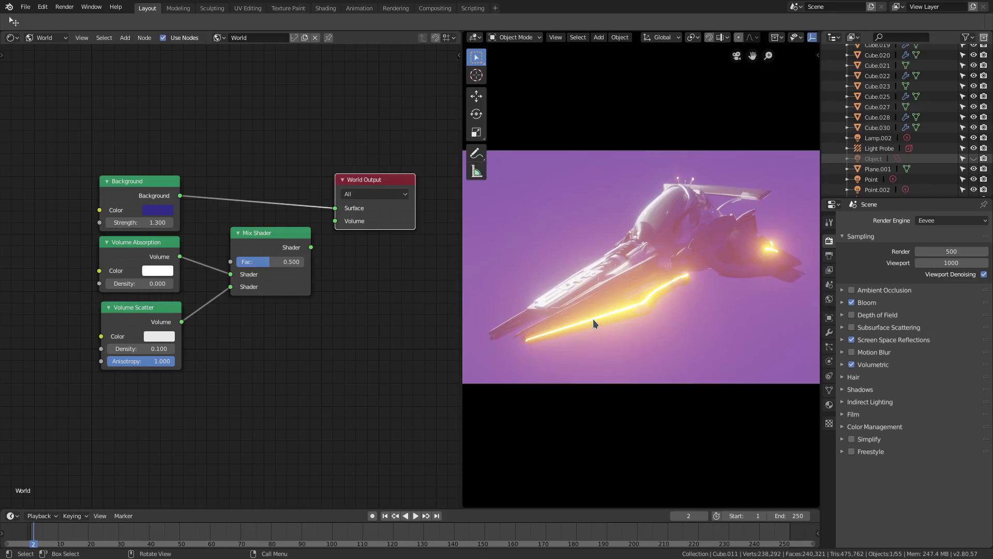
# - Select the ship and lower Material.007's Emission Strength from 800 to 50
pyautogui.click(46, 38)
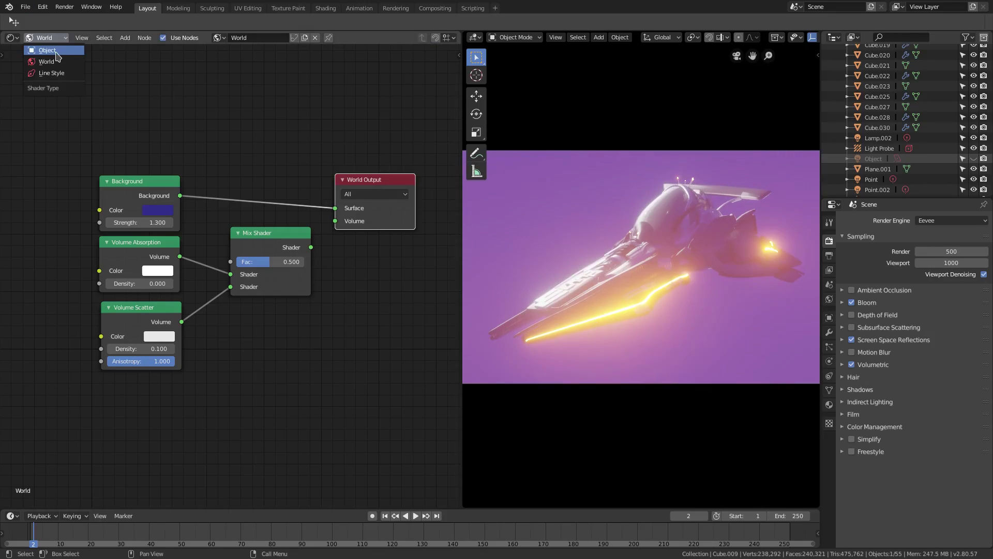
pyautogui.click(41, 48)
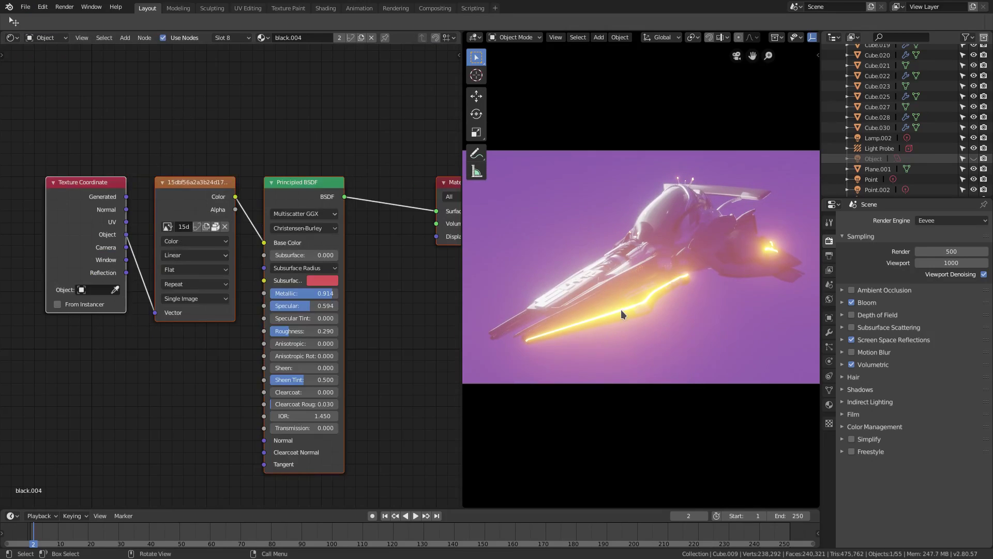
pyautogui.click(621, 310)
pyautogui.doubleClick(315, 150)
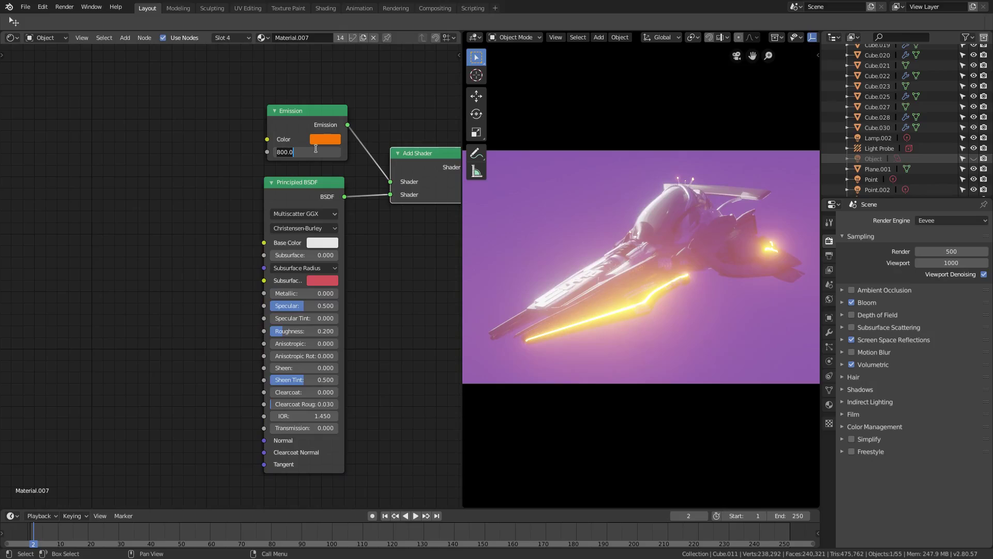
pyautogui.write('50')
pyautogui.press('Return')
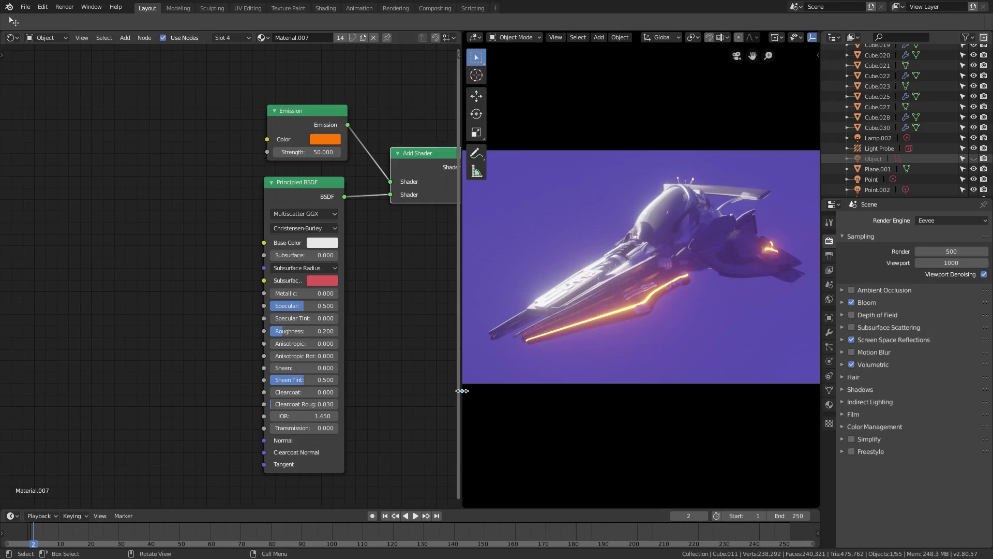
pyautogui.moveTo(462, 390); pyautogui.dragTo(413, 391)
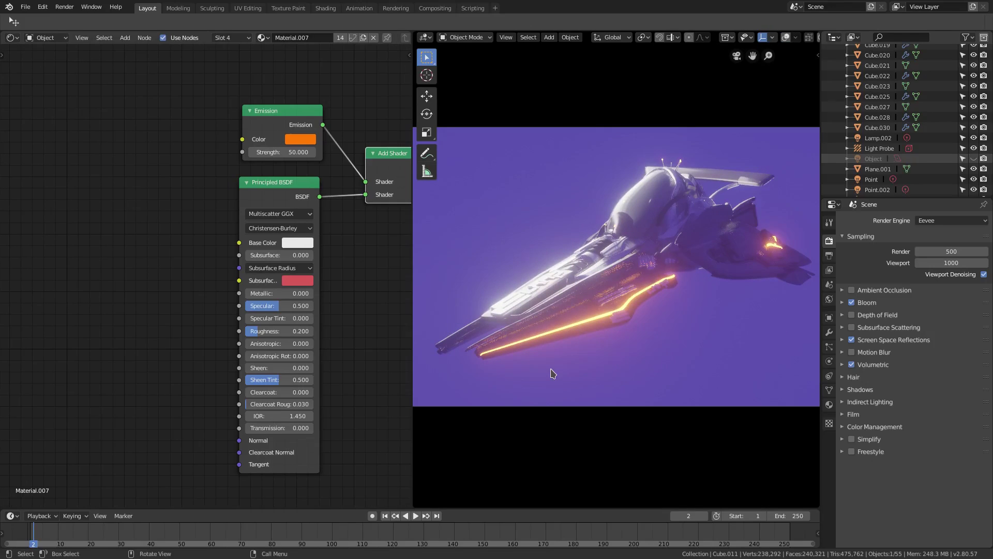
pyautogui.moveTo(616, 342); pyautogui.dragTo(599, 342, button='middle')
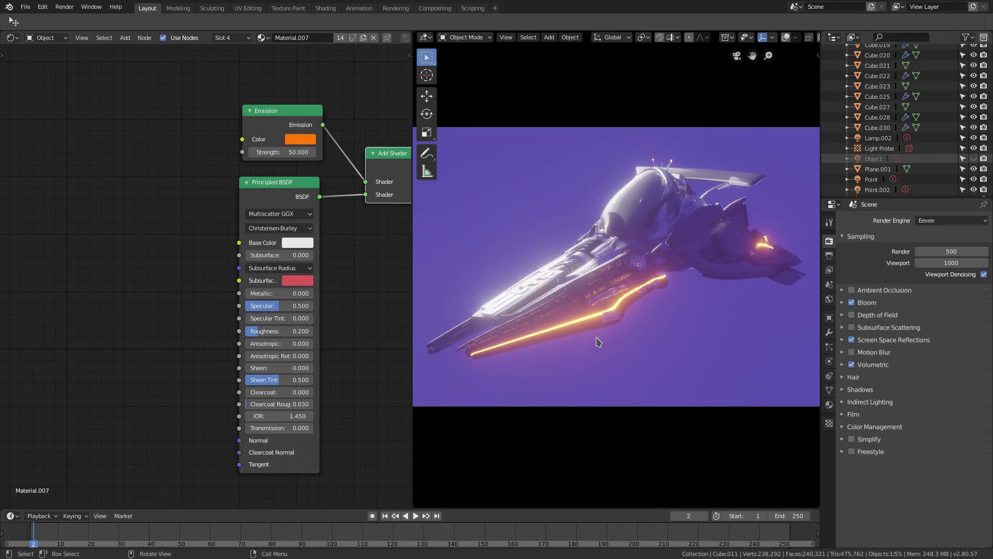
# - Return to the World node tree and rearrange the Background, volume and Mix Shader nodes
pyautogui.click(59, 41)
pyautogui.click(45, 61)
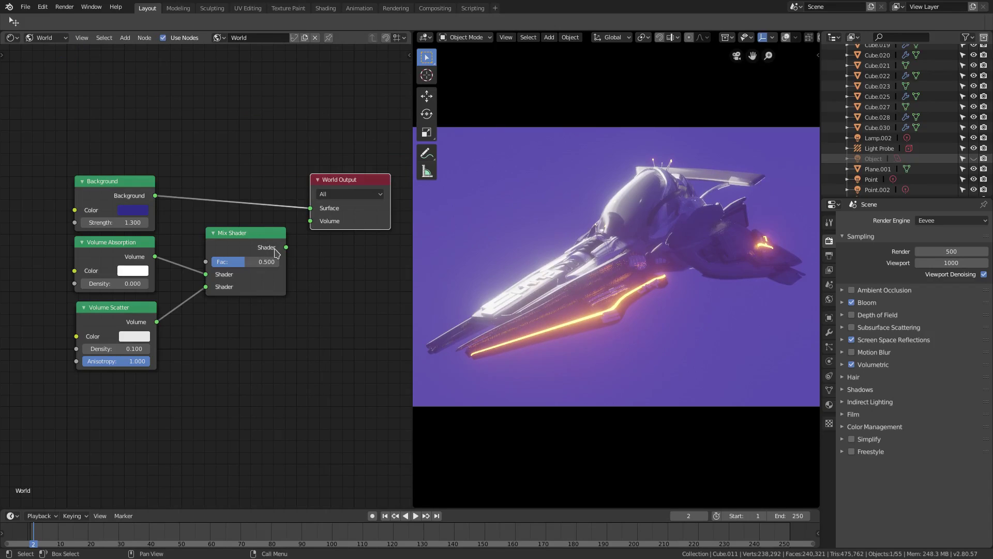
pyautogui.moveTo(247, 245); pyautogui.dragTo(236, 233, button='middle')
pyautogui.moveTo(92, 168); pyautogui.dragTo(104, 110)
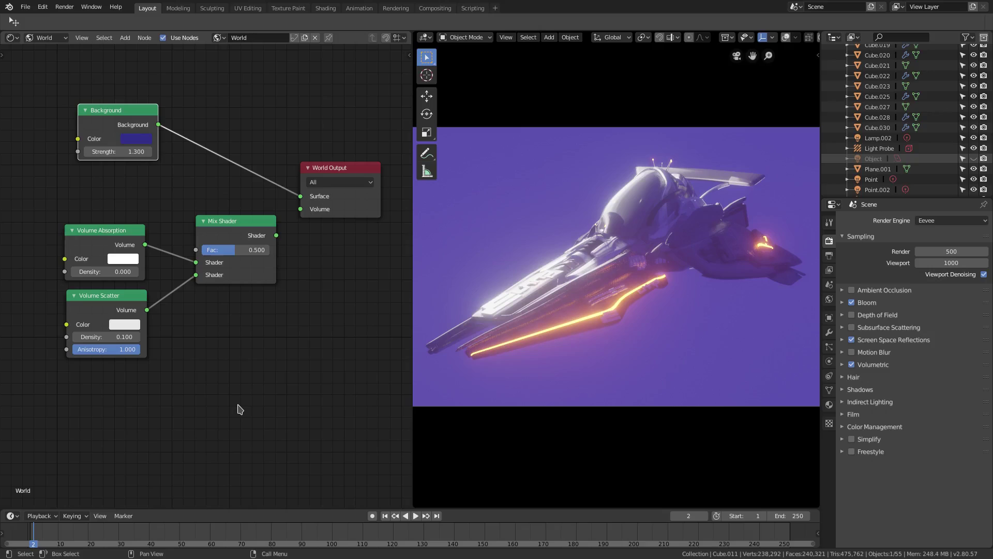
pyautogui.keyDown('shift'); pyautogui.moveTo(239, 409); pyautogui.dragTo(70, 227); pyautogui.keyUp('shift')
pyautogui.press('g')
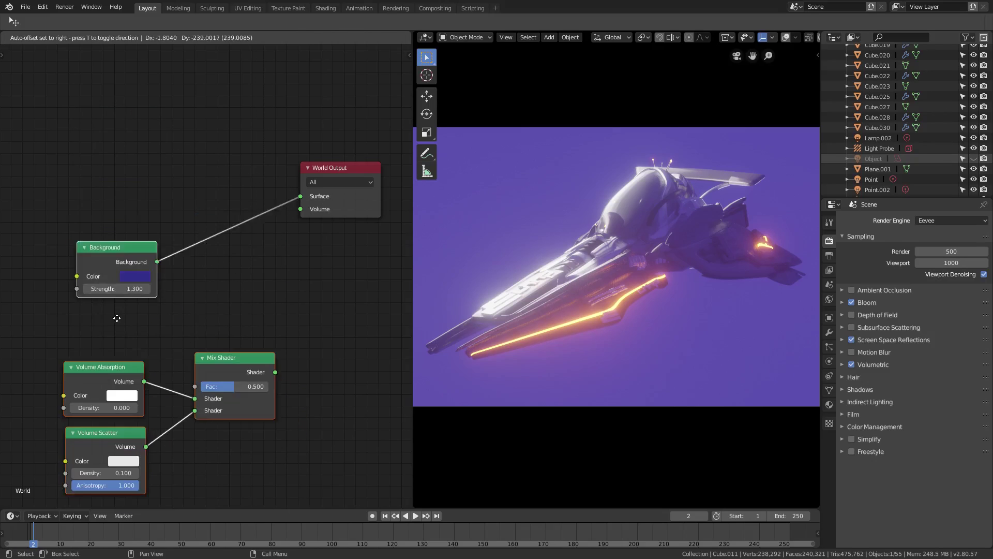
pyautogui.click(136, 265)
pyautogui.click(133, 333)
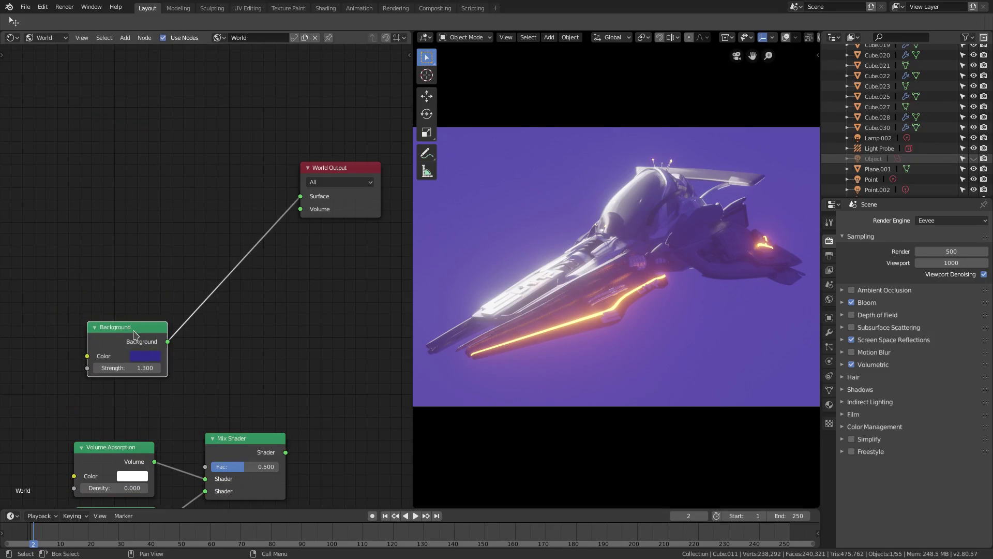
pyautogui.moveTo(133, 334); pyautogui.dragTo(151, 148)
pyautogui.scroll(1, 151, 148)
pyautogui.moveTo(151, 149); pyautogui.dragTo(116, 226, button='middle')
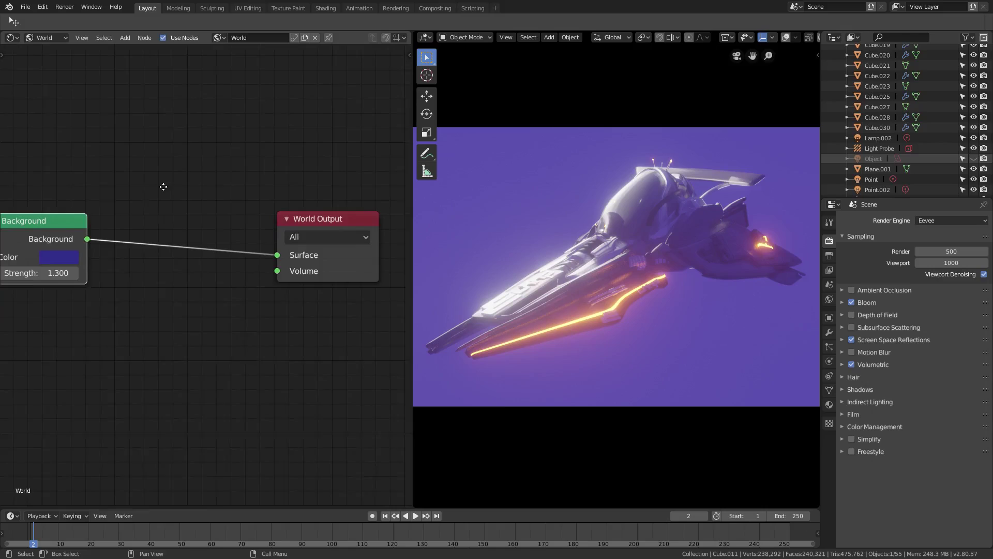
pyautogui.scroll(-3, 211, 246)
pyautogui.moveTo(209, 246); pyautogui.dragTo(250, 160, button='middle')
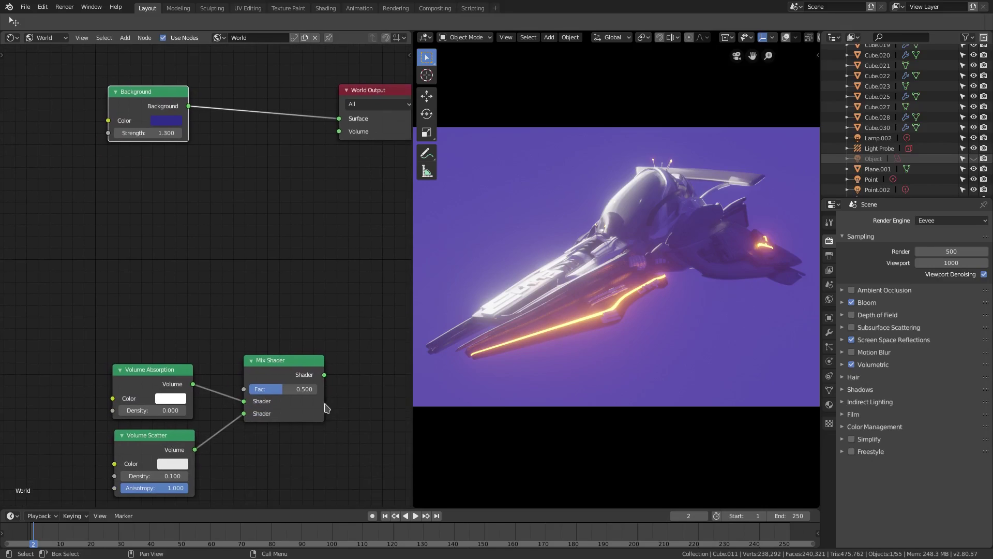
pyautogui.moveTo(296, 367); pyautogui.dragTo(285, 183)
# - Connect the Mix Shader to World Output Volume and detach the volume nodes beneath Background
pyautogui.hotkey('shift', 'a')
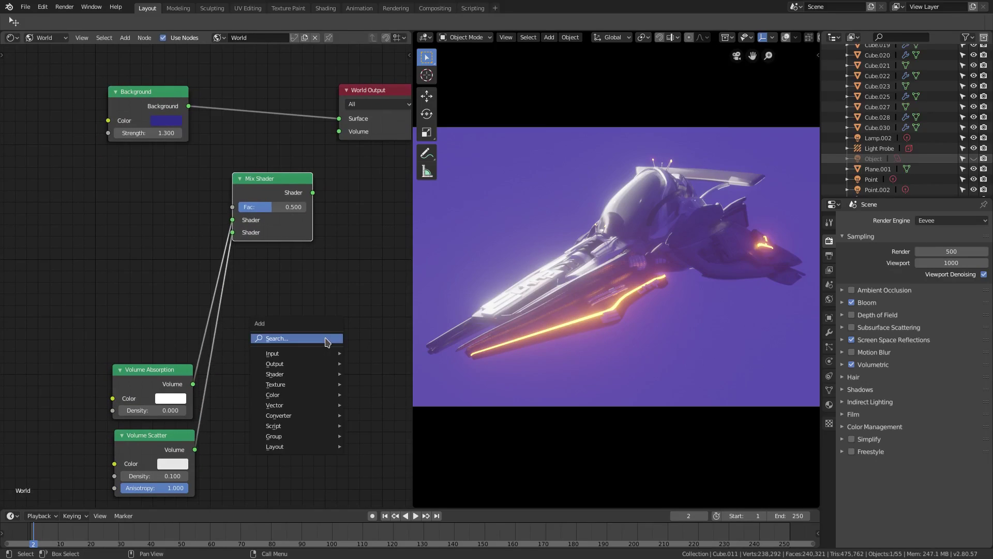
pyautogui.click(326, 339)
pyautogui.write('mix')
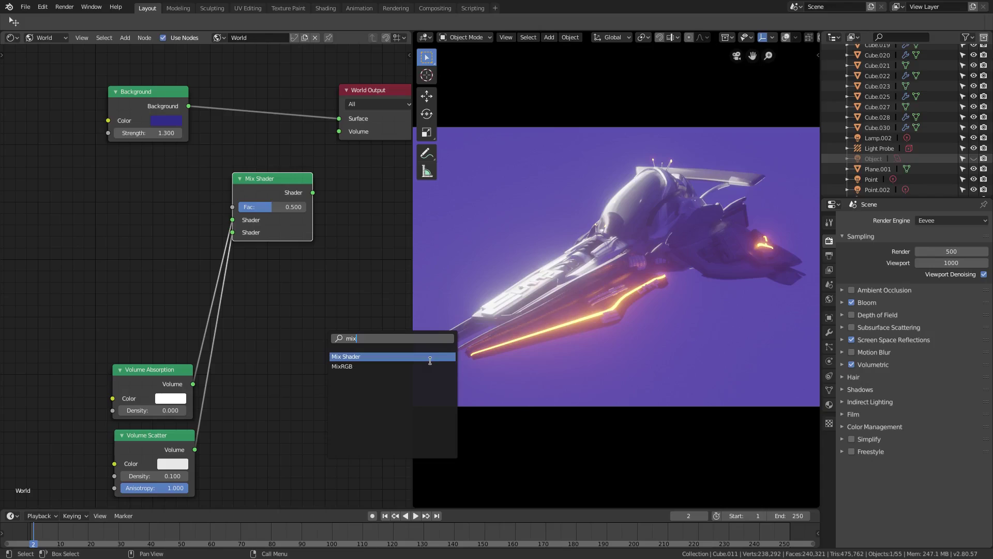
pyautogui.moveTo(313, 193); pyautogui.dragTo(339, 131)
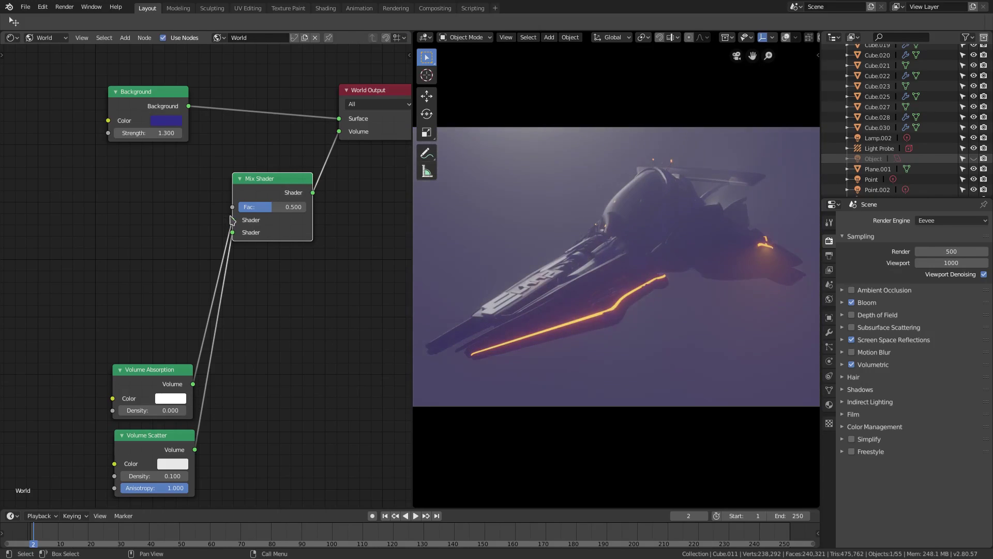
pyautogui.moveTo(232, 220); pyautogui.dragTo(150, 377)
pyautogui.moveTo(150, 377); pyautogui.dragTo(140, 165)
pyautogui.moveTo(158, 436); pyautogui.dragTo(144, 227)
# - Disable Eevee Volumetrics and link Volume Absorption into the Mix Shader's first Shader input
pyautogui.click(852, 364)
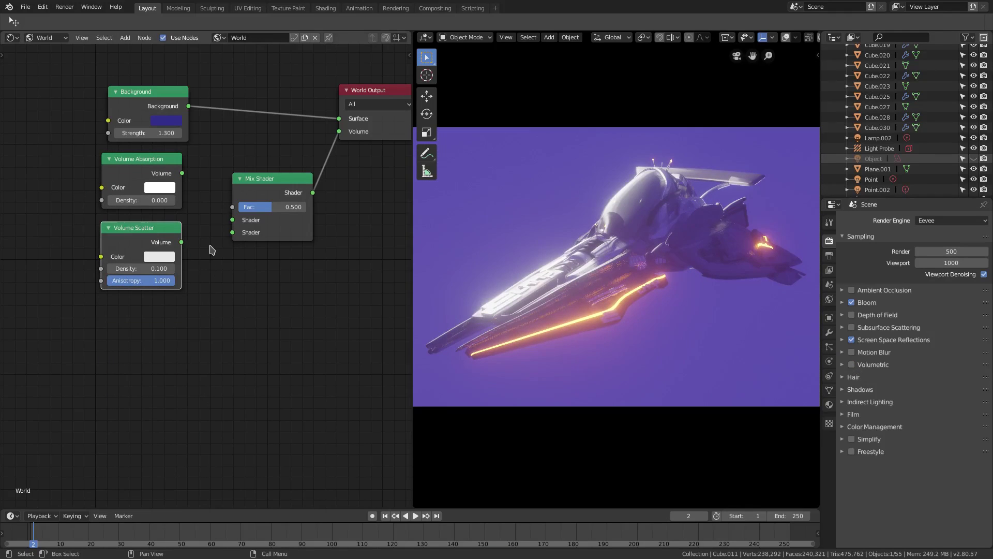
pyautogui.moveTo(209, 246); pyautogui.dragTo(208, 255, button='middle')
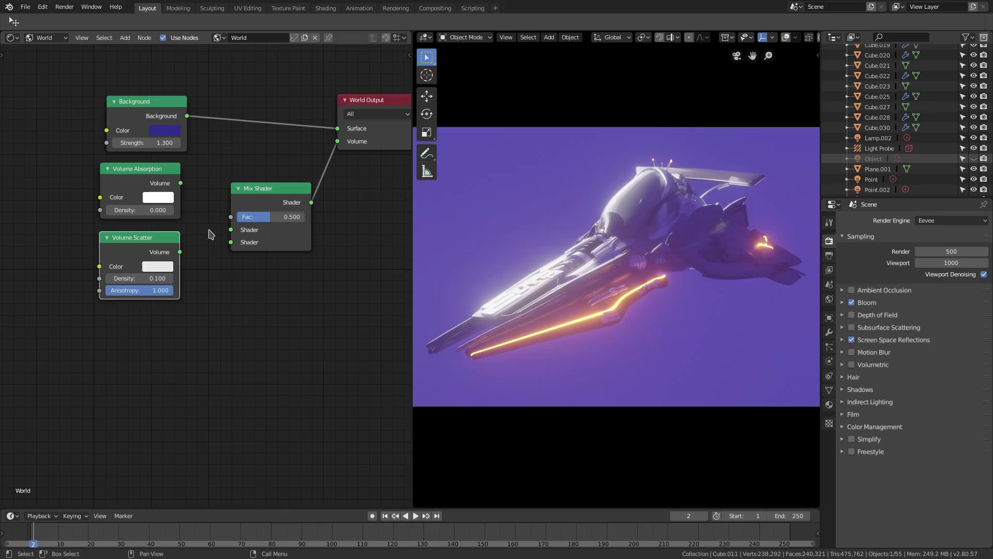
pyautogui.hotkey('shift', 'a')
pyautogui.click(297, 368)
pyautogui.write('volu')
pyautogui.moveTo(180, 183); pyautogui.dragTo(231, 243)
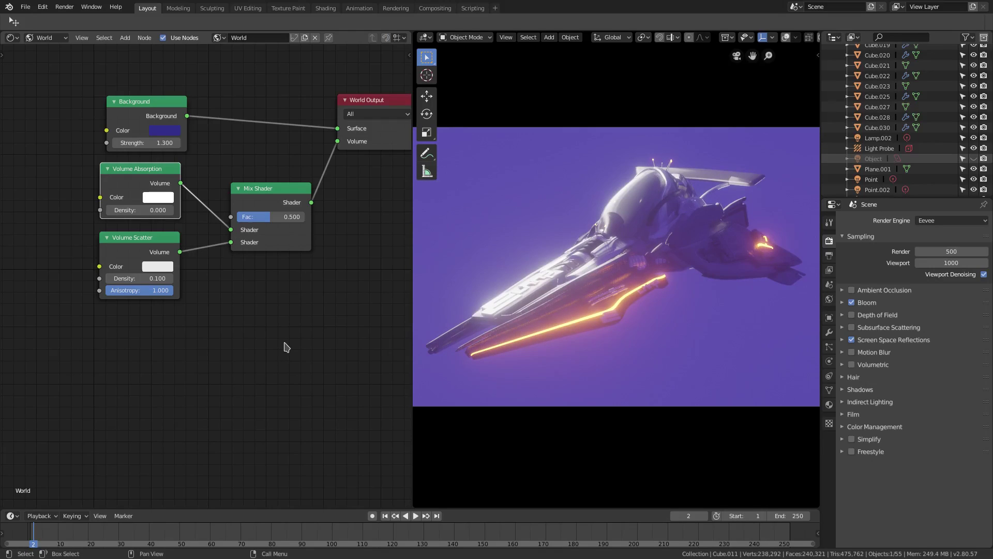
pyautogui.scroll(-2, 723, 200)
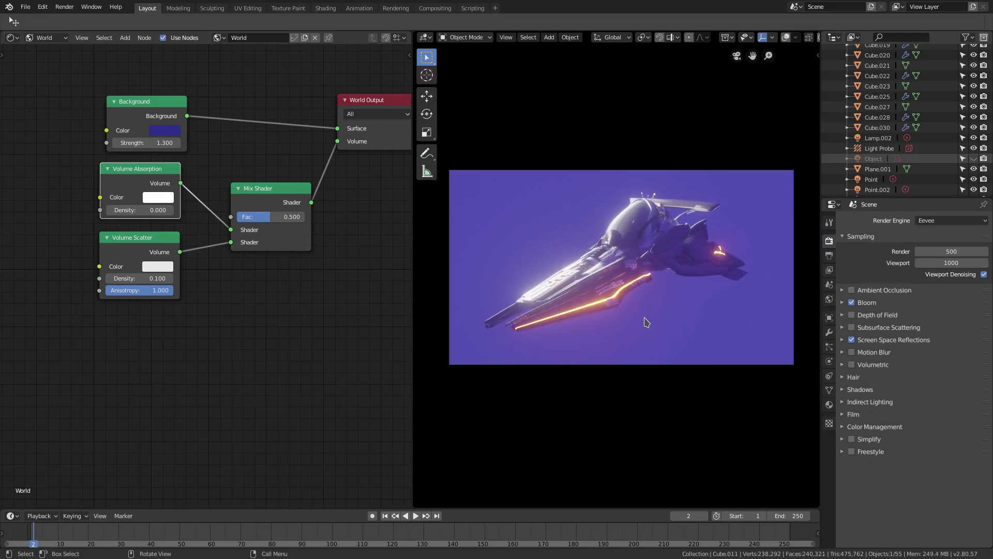
pyautogui.press('Home')
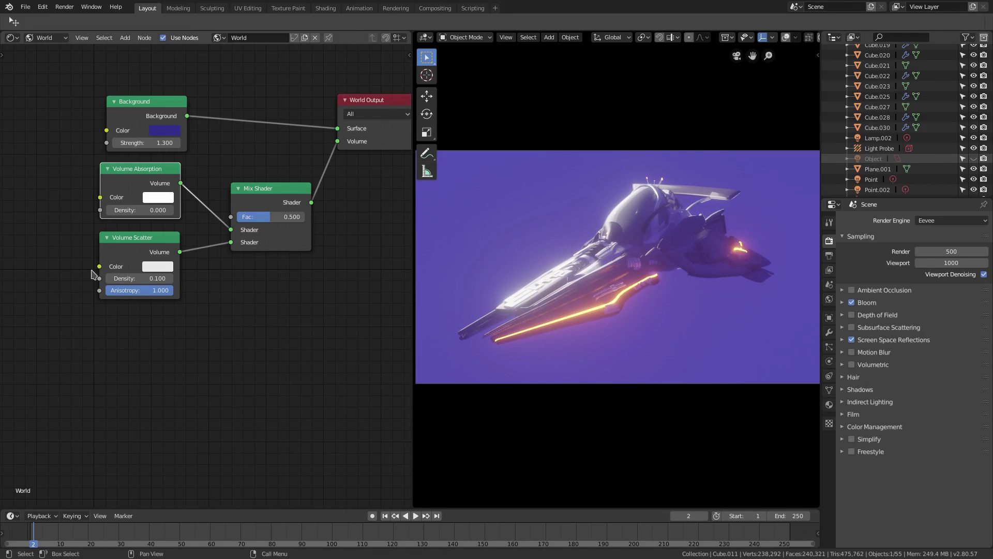
# - Replace the old Volume Scatter with a new one linked to the Mix Shader and re-enable Volumetrics
pyautogui.moveTo(231, 242); pyautogui.dragTo(230, 231)
pyautogui.moveTo(124, 246); pyautogui.dragTo(47, 246)
pyautogui.hotkey('shift', 'a')
pyautogui.click(197, 344)
pyautogui.write('vo')
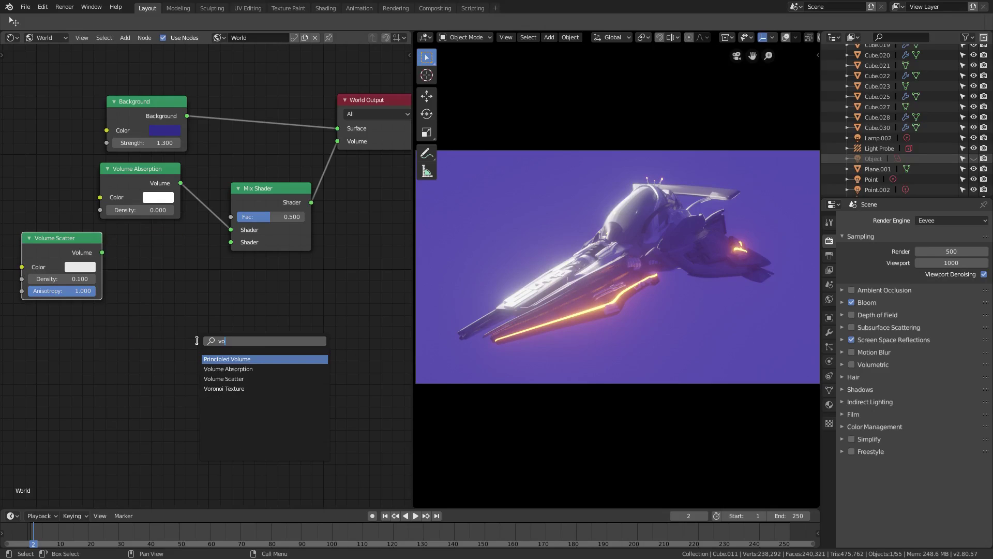
pyautogui.write('l')
pyautogui.click(224, 379)
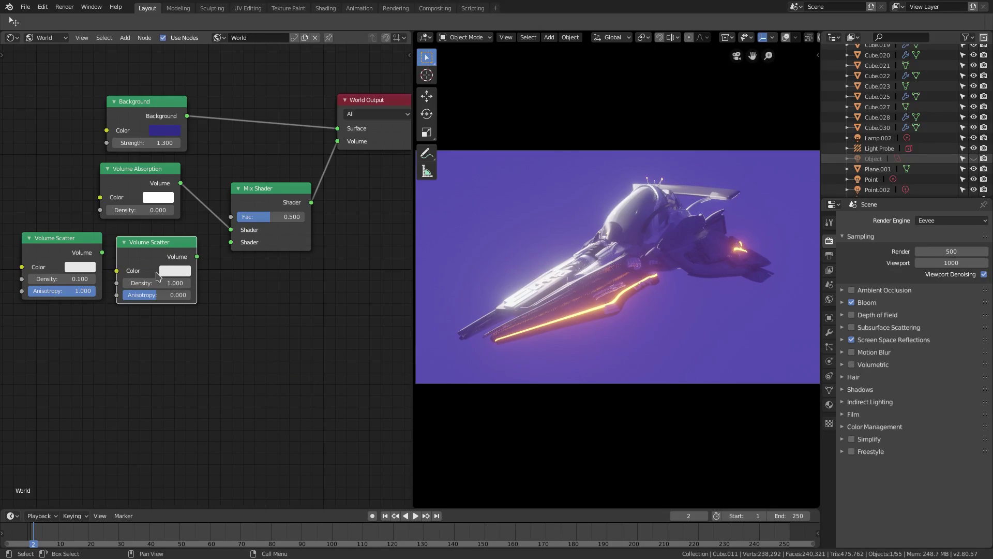
pyautogui.moveTo(198, 257); pyautogui.dragTo(230, 242)
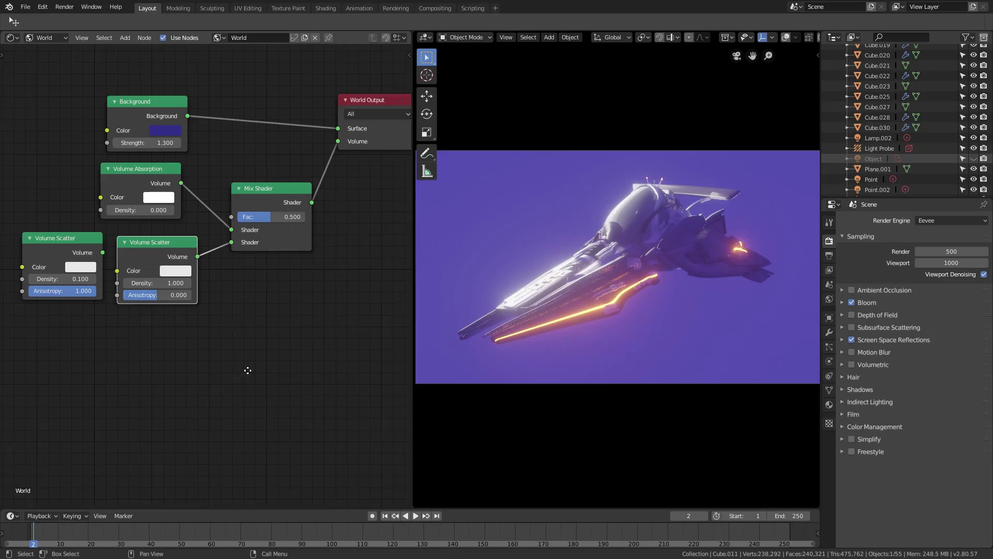
pyautogui.moveTo(66, 252); pyautogui.dragTo(89, 257, button='middle')
pyautogui.moveTo(89, 257); pyautogui.dragTo(62, 254)
pyautogui.moveTo(171, 247); pyautogui.dragTo(155, 243)
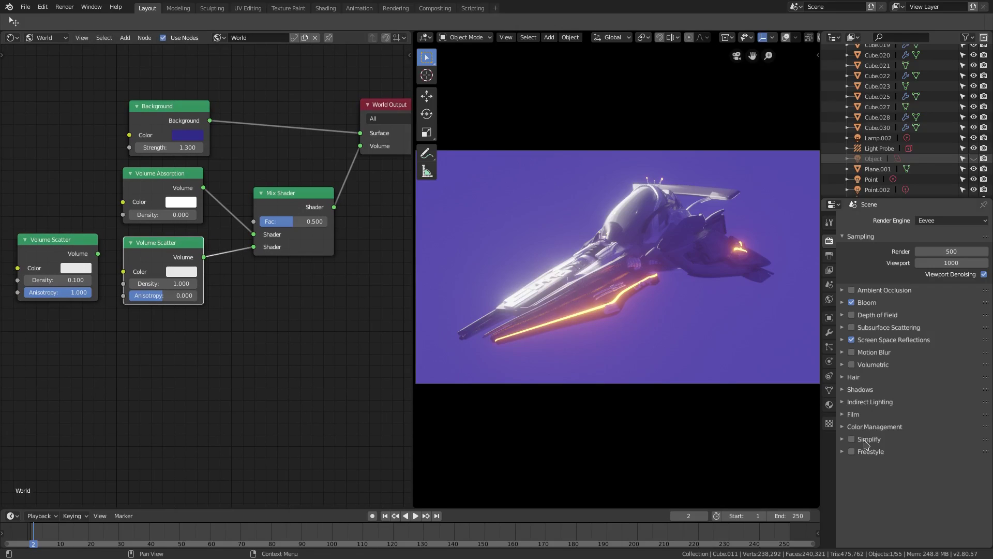
pyautogui.click(851, 365)
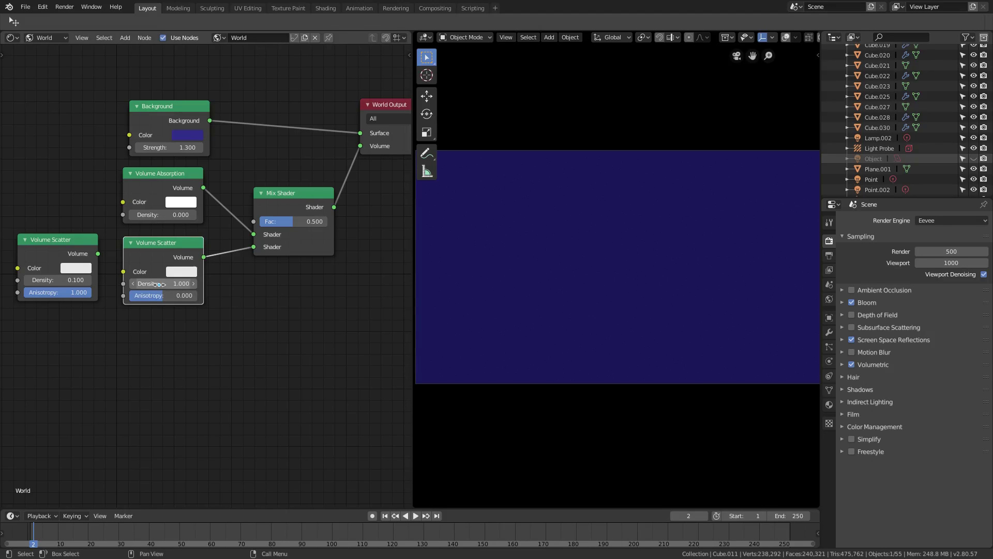
# - Set the new Volume Scatter density to 0.100 and anisotropy to 1.000
pyautogui.moveTo(159, 284); pyautogui.dragTo(177, 283)
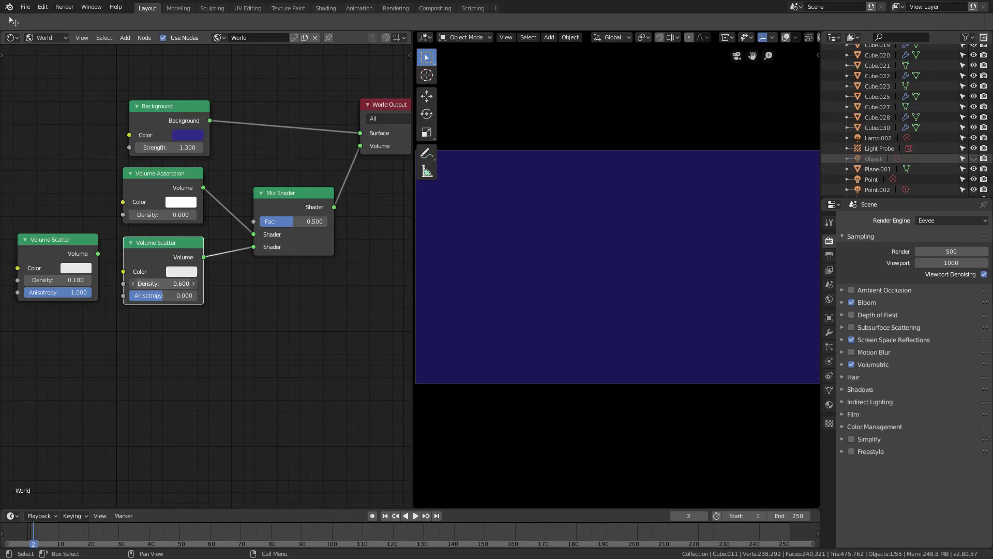
pyautogui.click(133, 283)
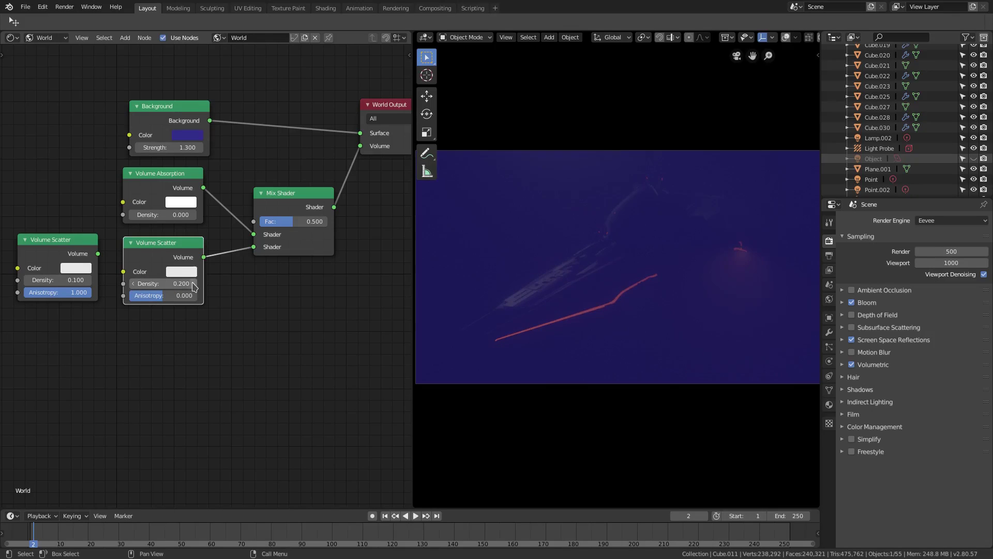
pyautogui.scroll(2, 594, 266)
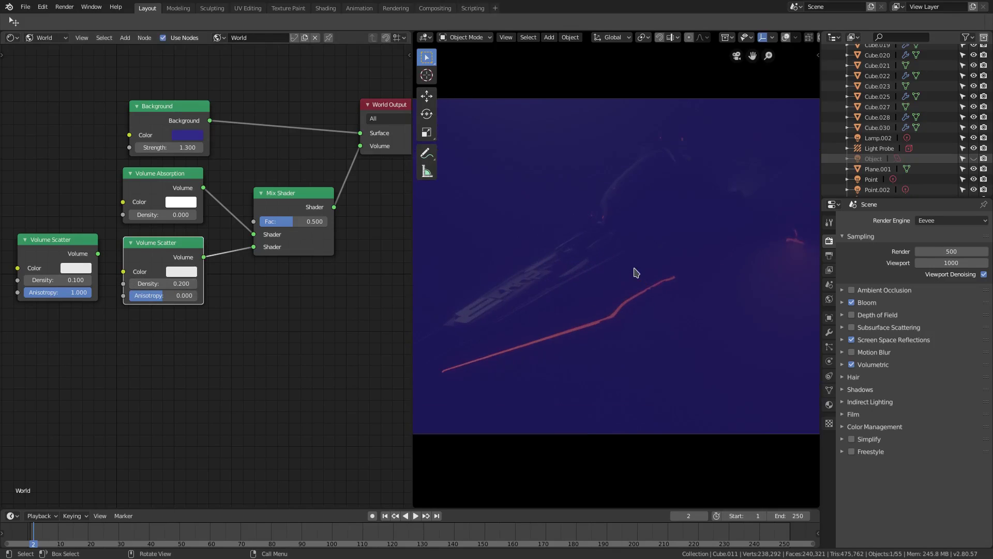
pyautogui.click(134, 285)
pyautogui.scroll(-2, 642, 308)
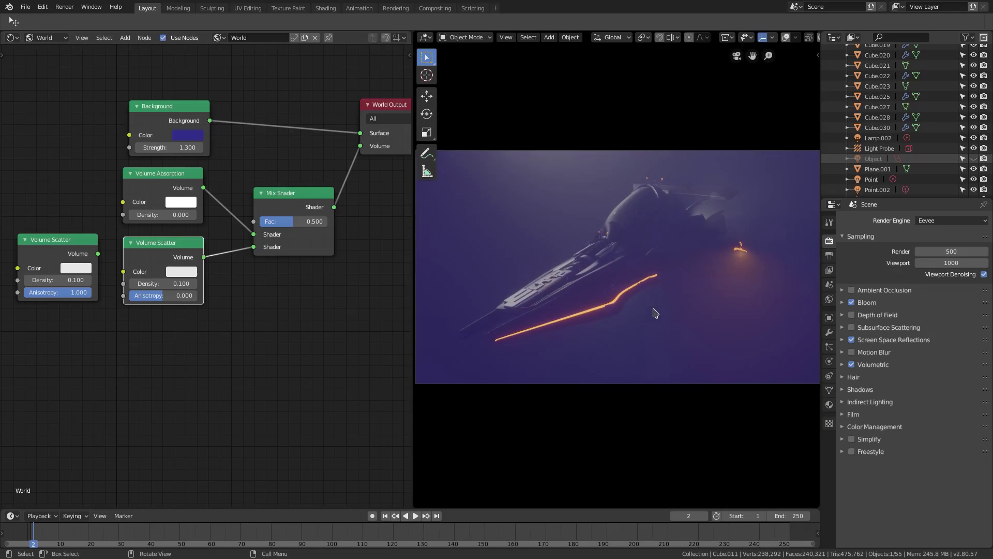
pyautogui.moveTo(162, 295); pyautogui.dragTo(124, 295)
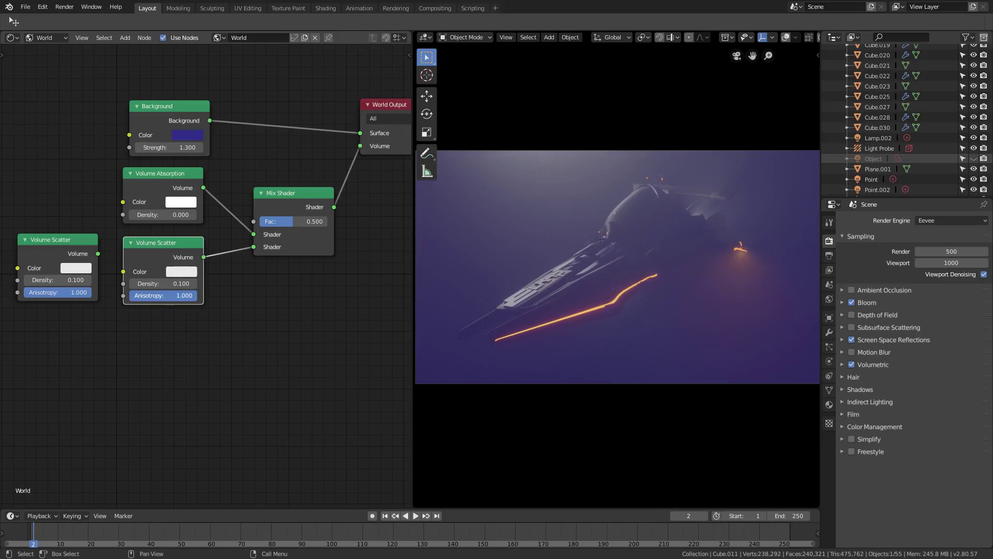
pyautogui.moveTo(162, 295); pyautogui.dragTo(197, 296)
# - Try Volume Absorption density 35, undo back to 0.000, and delete the extra Volume Scatter
pyautogui.click(163, 215)
pyautogui.write('35')
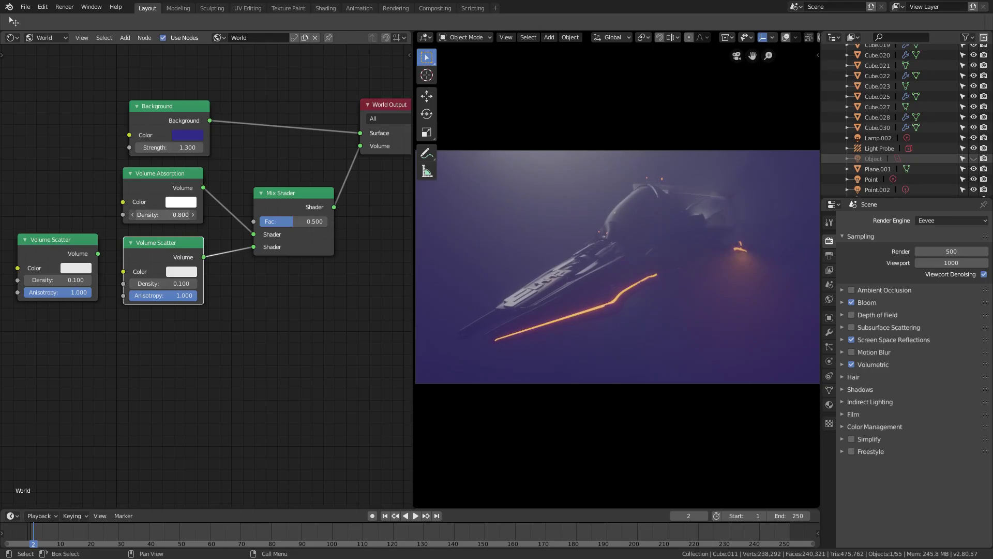
pyautogui.press('Return')
pyautogui.hotkey('ctrl', 'z')
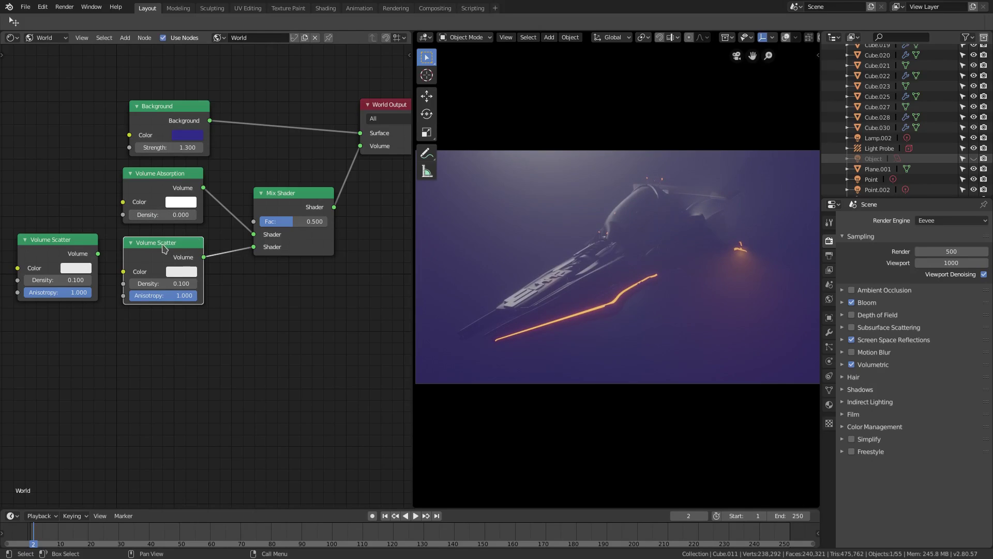
pyautogui.click(63, 258)
pyautogui.press('x')
# - Toggle Volumetrics off and on to compare, ending with it enabled
pyautogui.moveTo(340, 293); pyautogui.dragTo(319, 320, button='middle')
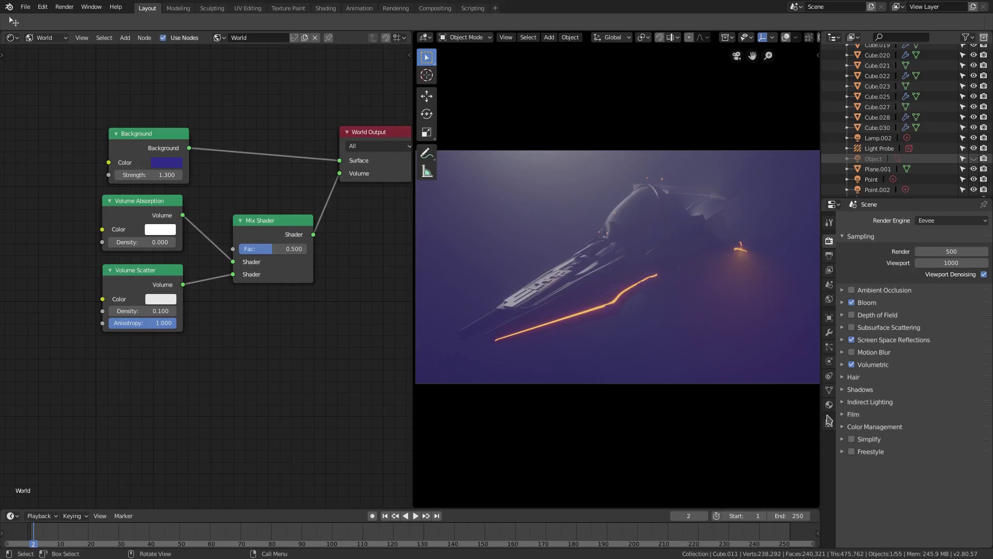
pyautogui.click(852, 364)
pyautogui.click(852, 364)
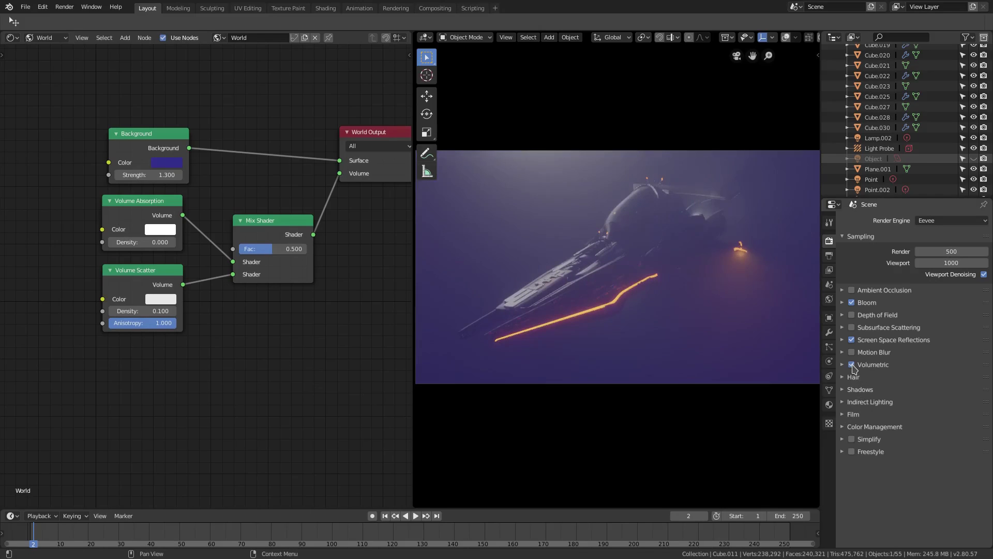
pyautogui.click(852, 365)
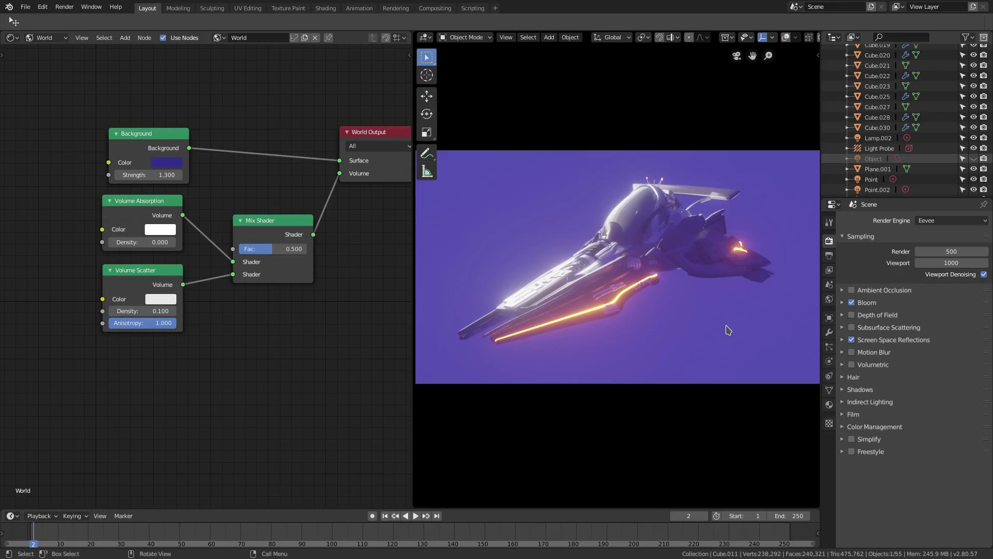
pyautogui.click(852, 365)
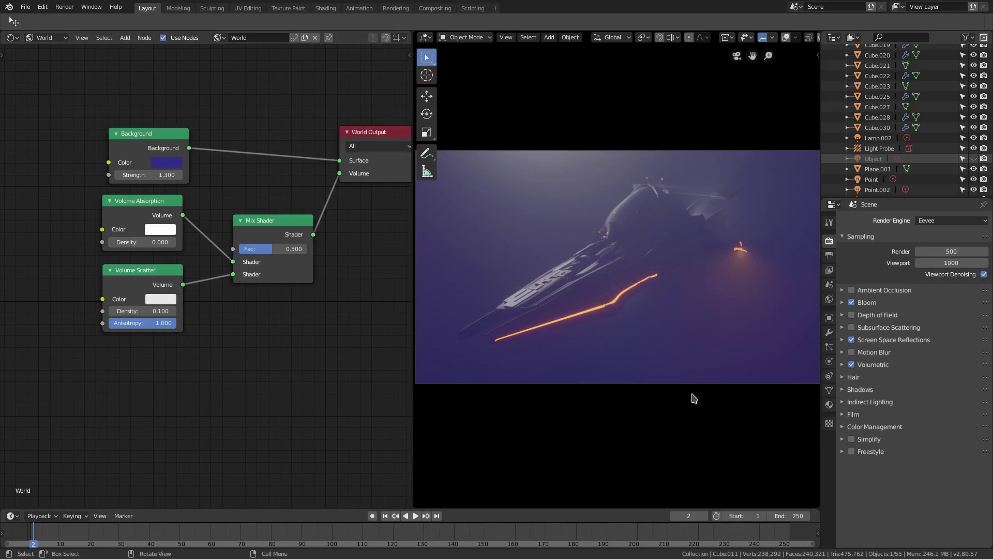
# - Nudge the Volume Absorption, Volume Scatter and Mix Shader nodes into a tidier layout
pyautogui.moveTo(166, 209); pyautogui.dragTo(144, 214, button='middle')
pyautogui.moveTo(143, 213); pyautogui.dragTo(152, 213)
pyautogui.moveTo(129, 284); pyautogui.dragTo(137, 283)
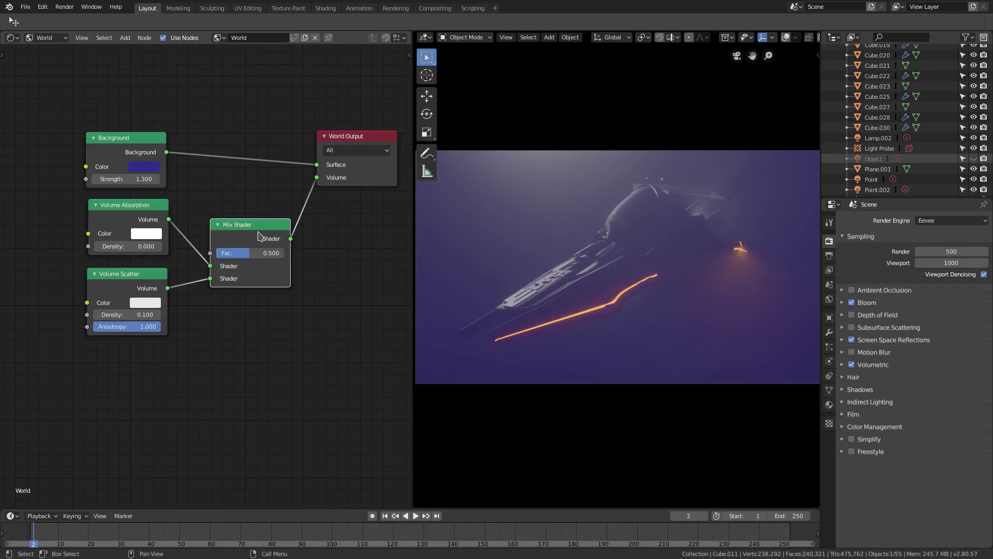
pyautogui.moveTo(217, 262); pyautogui.dragTo(41, 200)
# - Rewire Volume Absorption into the Mix Shader and the Mix Shader into World Output Volume
pyautogui.moveTo(78, 301); pyautogui.dragTo(126, 417)
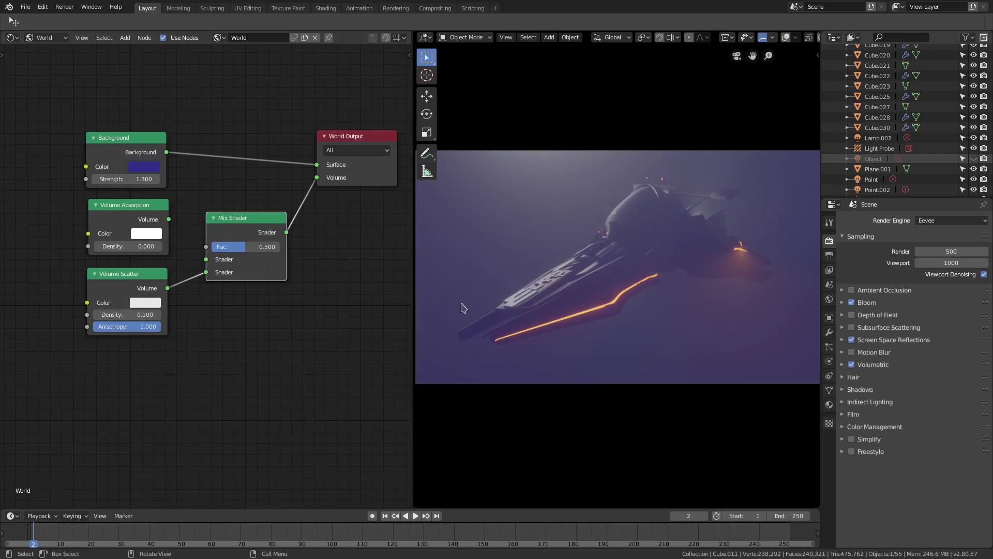
pyautogui.moveTo(170, 220); pyautogui.dragTo(208, 262)
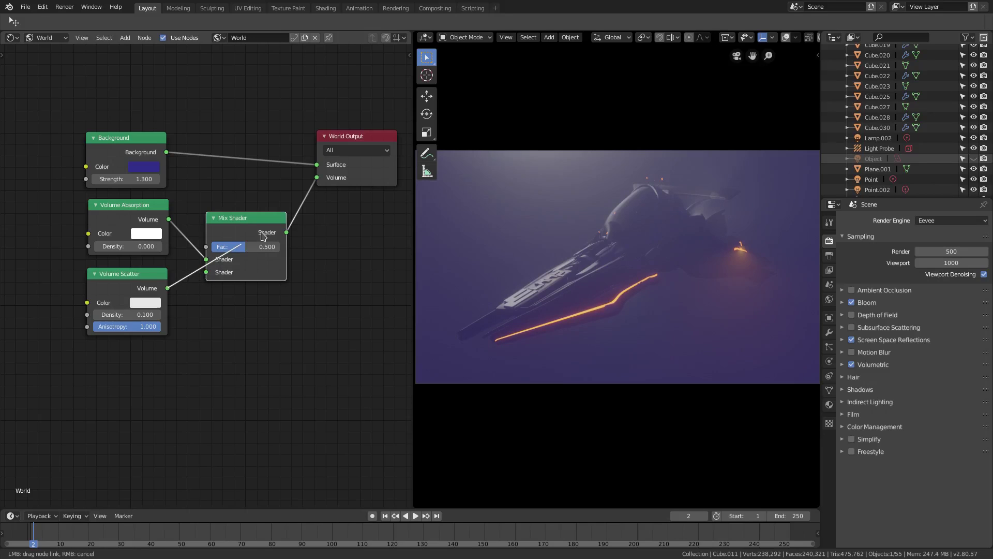
pyautogui.moveTo(263, 236); pyautogui.dragTo(316, 177)
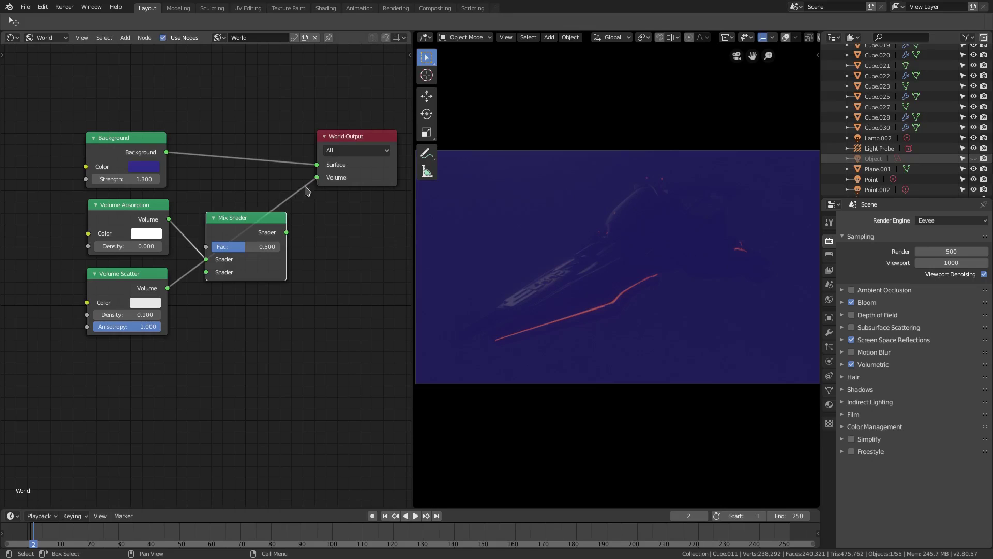
pyautogui.moveTo(286, 233); pyautogui.dragTo(316, 179)
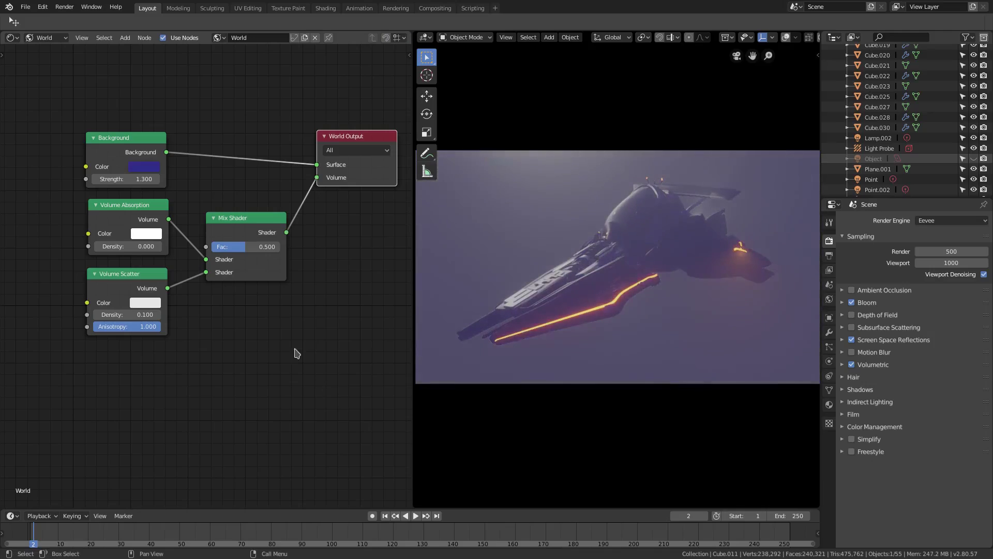
pyautogui.moveTo(206, 247); pyautogui.dragTo(262, 318)
# - Add a Fresnel node to the Mix Shader Fac, then unlink and delete it, keeping Fac 0.500
pyautogui.hotkey('shift', 'a')
pyautogui.click(254, 373)
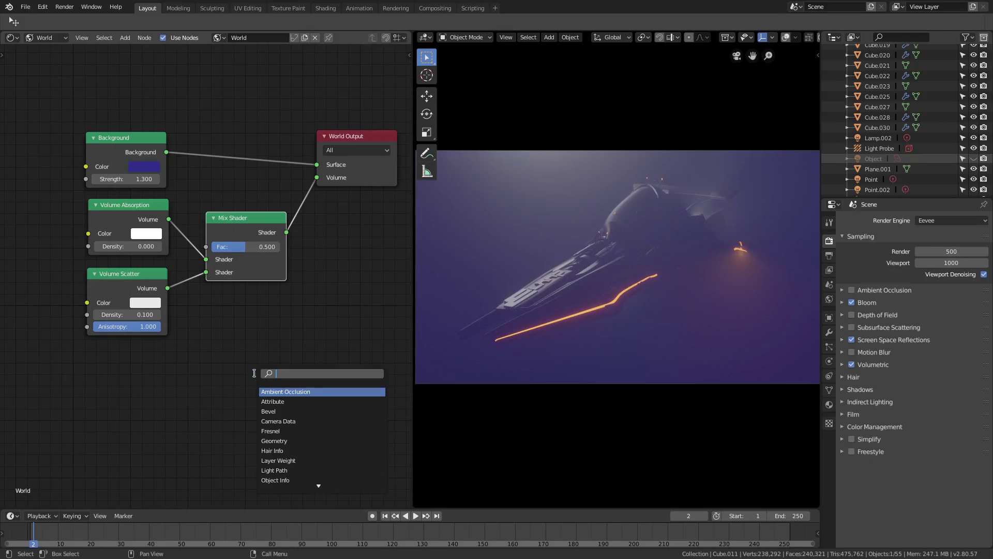
pyautogui.write('FRE')
pyautogui.click(293, 392)
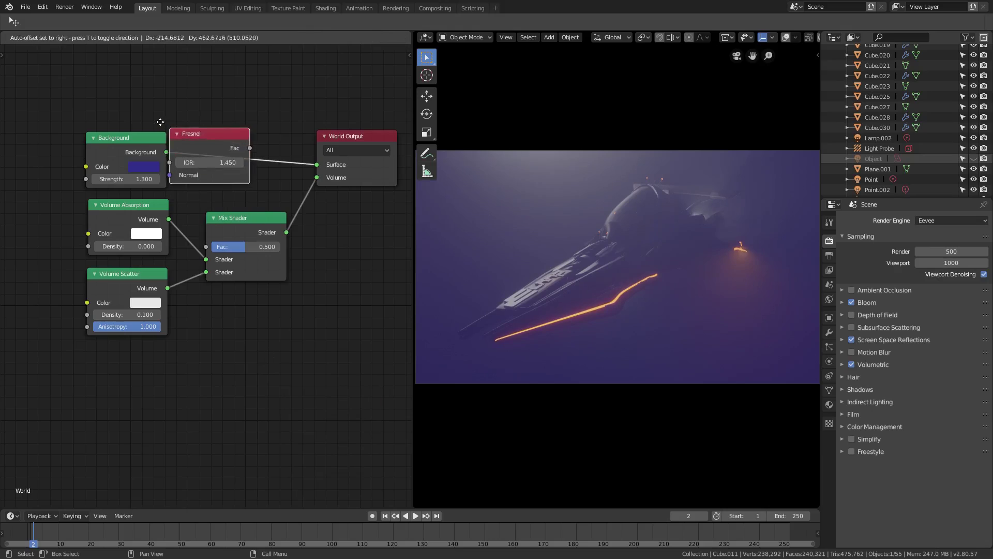
pyautogui.click(192, 89)
pyautogui.moveTo(158, 92); pyautogui.dragTo(218, 247)
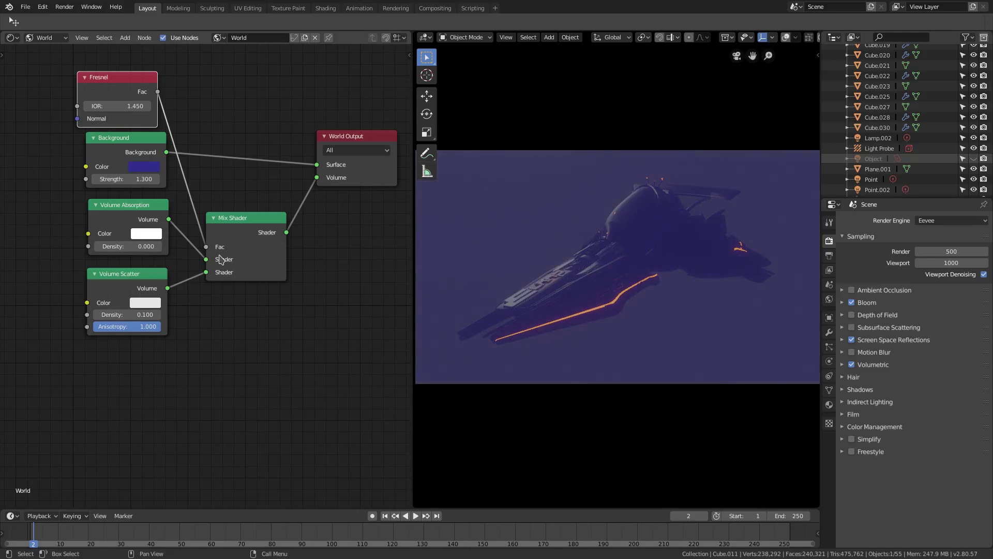
pyautogui.moveTo(207, 247); pyautogui.dragTo(213, 122)
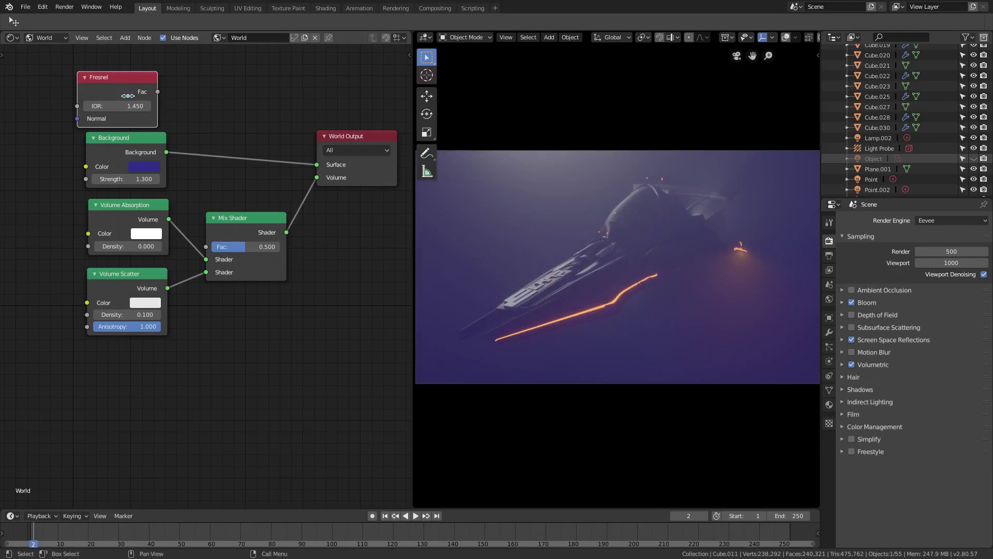
pyautogui.press('x')
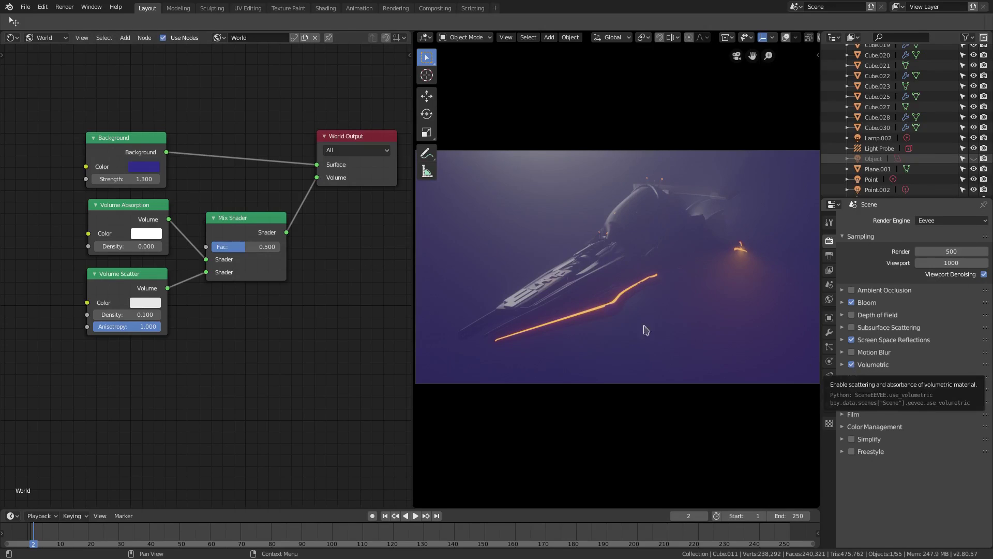
# - Try Film and Default view transforms, settle on Filmic, and join the node editor into the viewport
pyautogui.moveTo(274, 224); pyautogui.dragTo(254, 234, button='middle')
pyautogui.moveTo(253, 234); pyautogui.dragTo(254, 224)
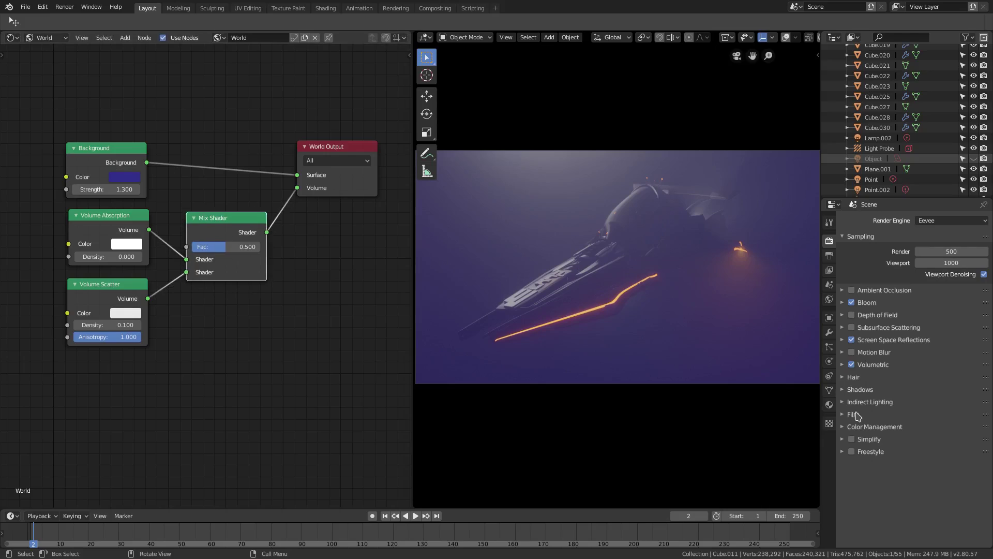
pyautogui.click(850, 429)
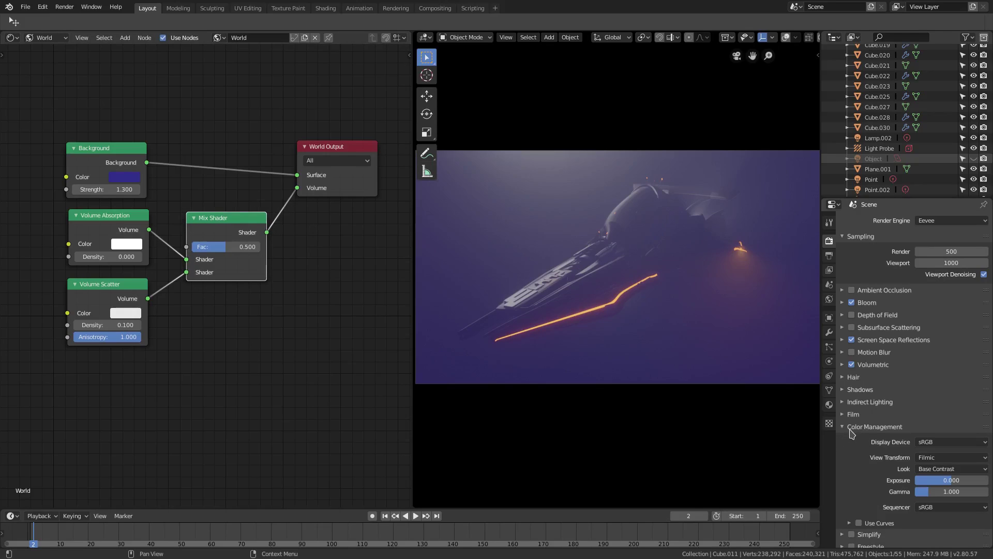
pyautogui.click(947, 457)
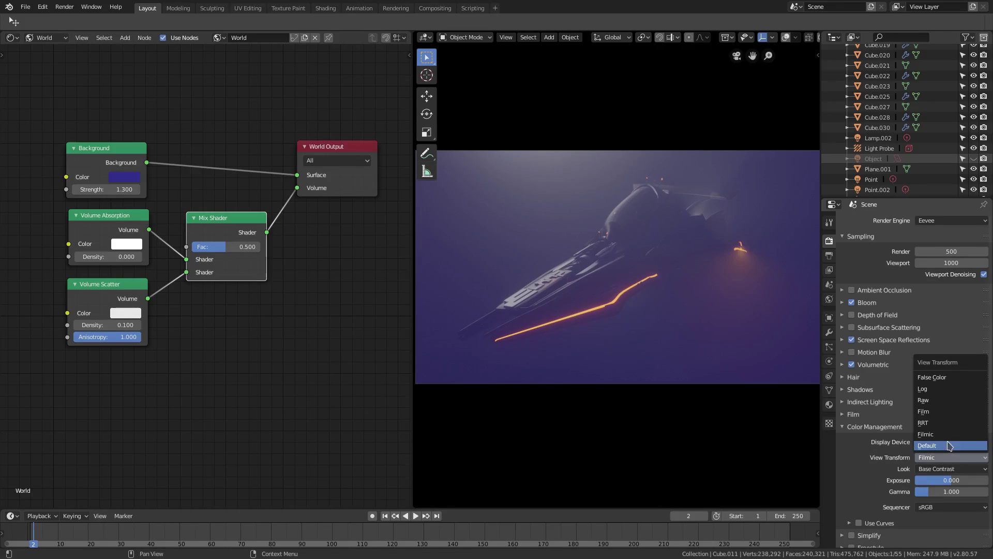
pyautogui.click(953, 412)
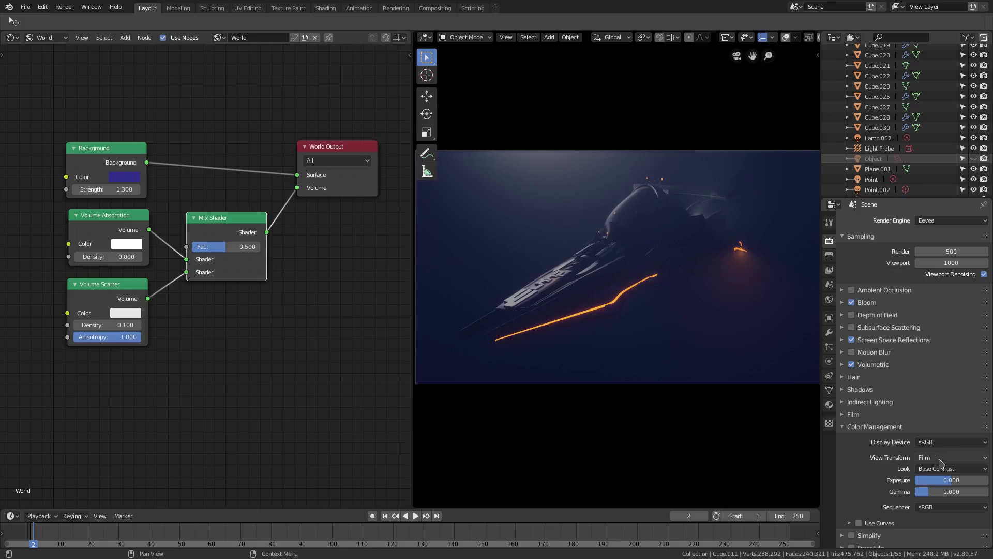
pyautogui.click(940, 459)
pyautogui.click(944, 446)
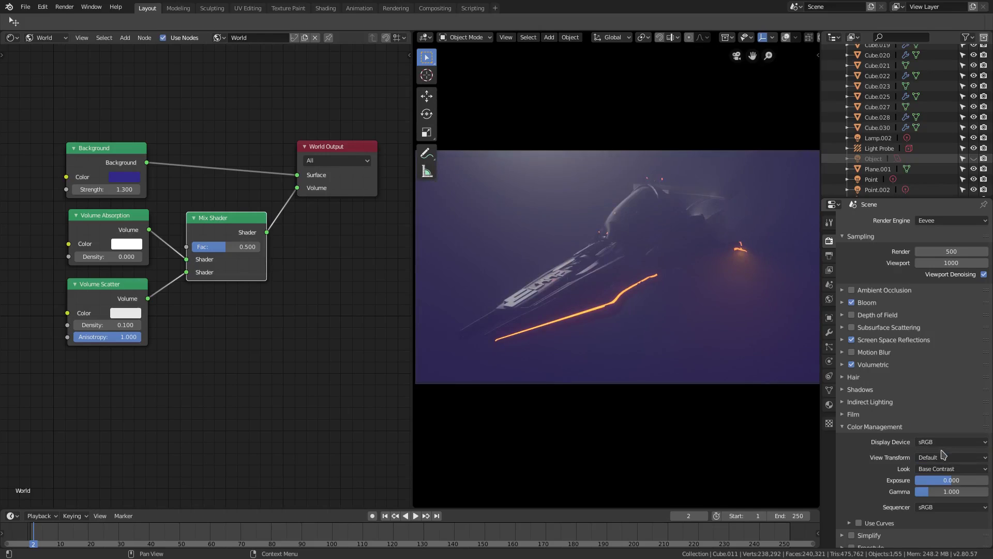
pyautogui.click(946, 457)
pyautogui.click(947, 434)
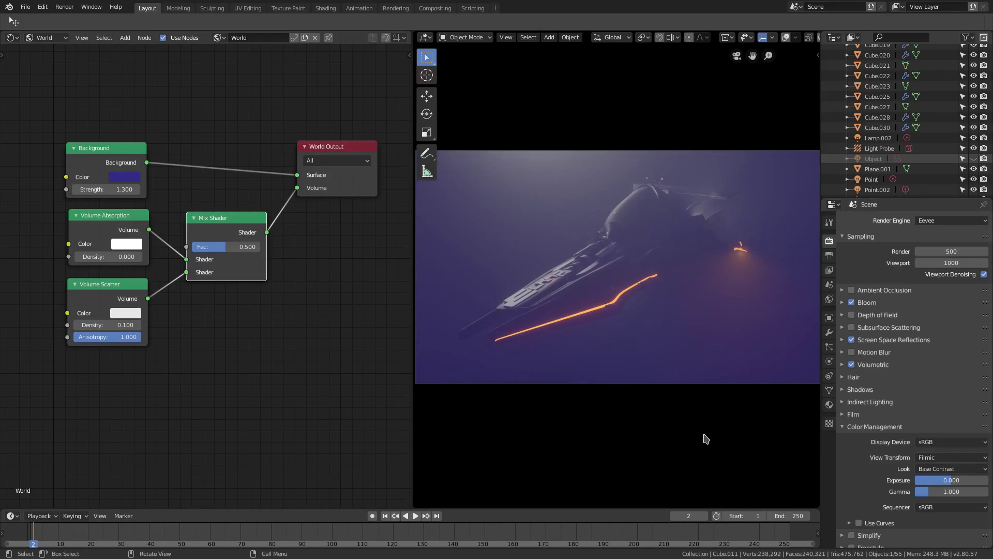
pyautogui.moveTo(418, 510); pyautogui.dragTo(401, 483)
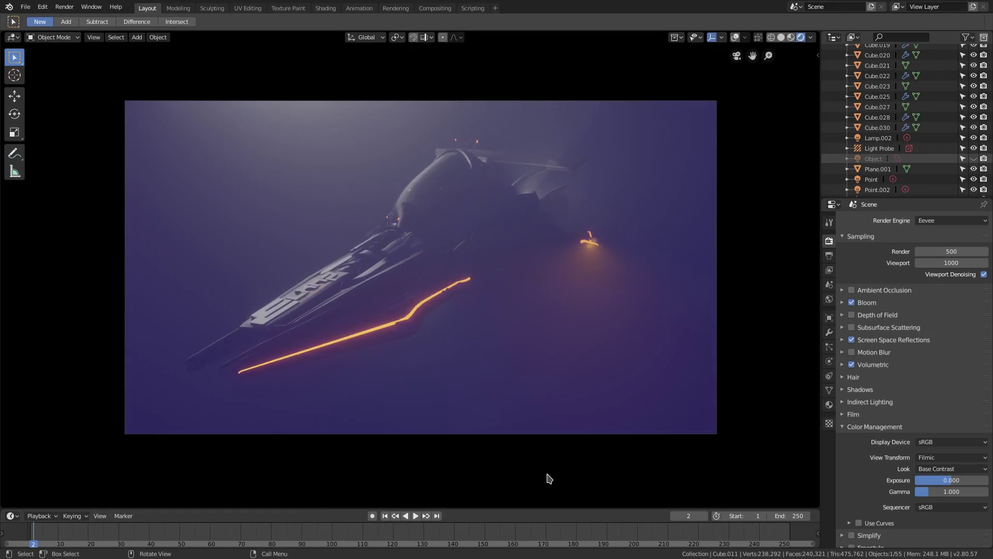